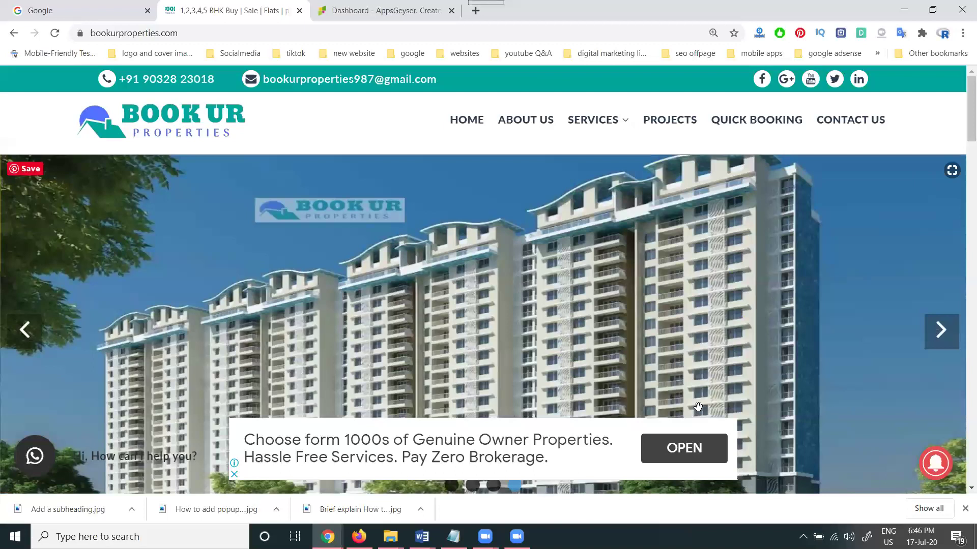
Step: Open a new Chrome tab next to the Book Ur Properties and AppsGeyser tabs
left_click(476, 11)
Step: Visit the YouTube channel at youtube.com/c/, view its Videos list, then close that tab
type("y")
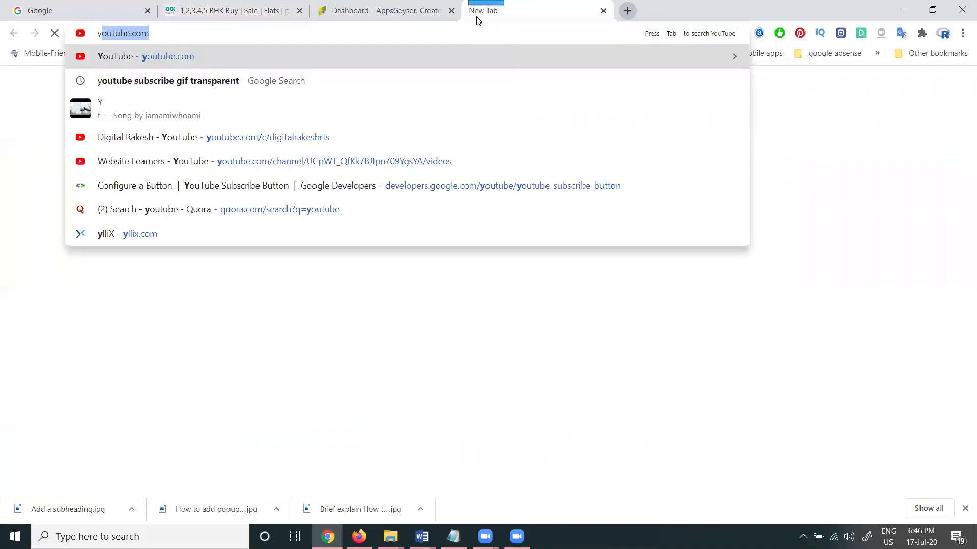
type("outube.com/c/")
key("Return")
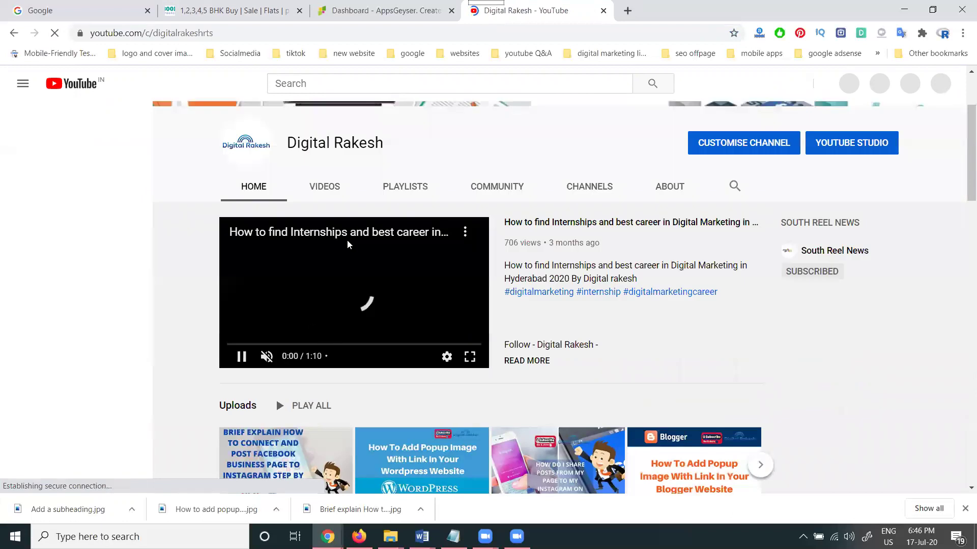
left_click(329, 192)
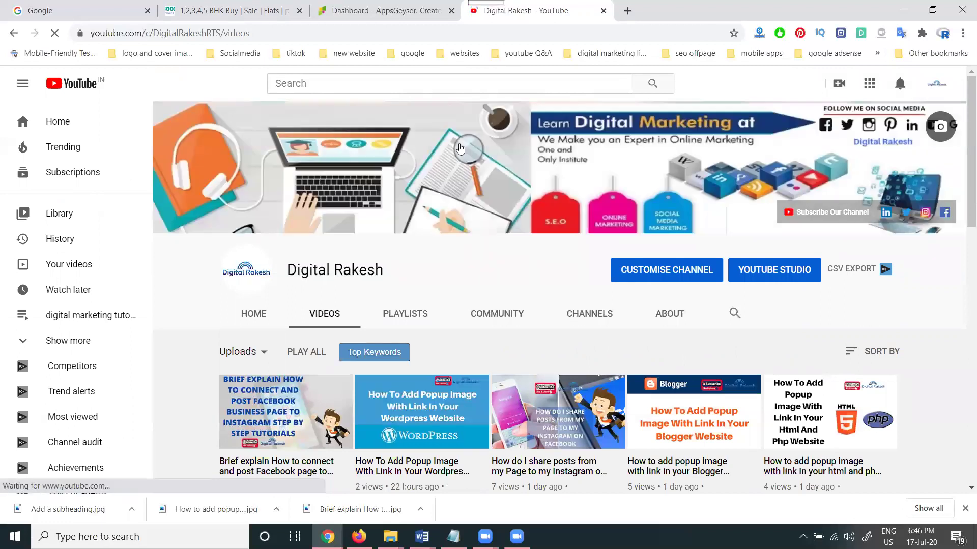
left_click(604, 10)
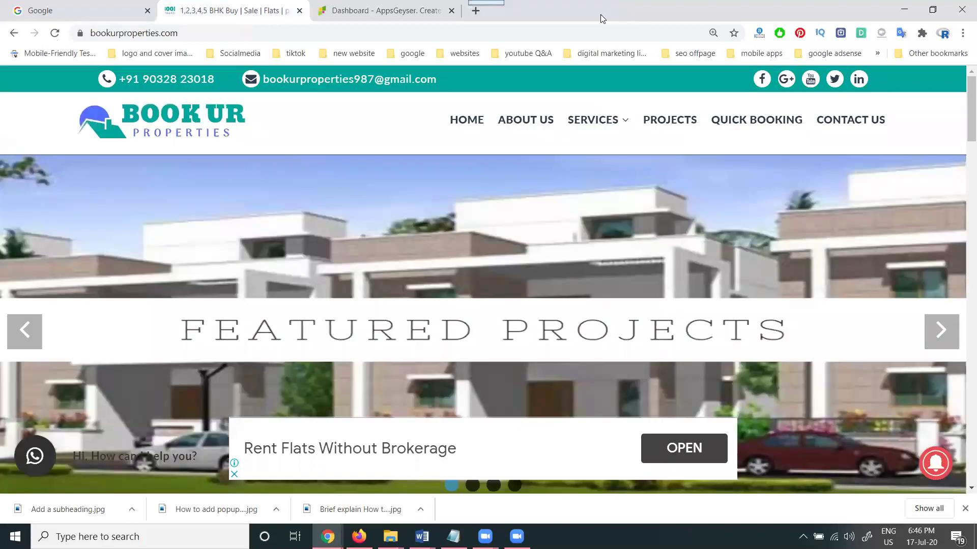
Step: Switch to the AppsGeyser dashboard tab, which reports no apps yet
left_click(344, 13)
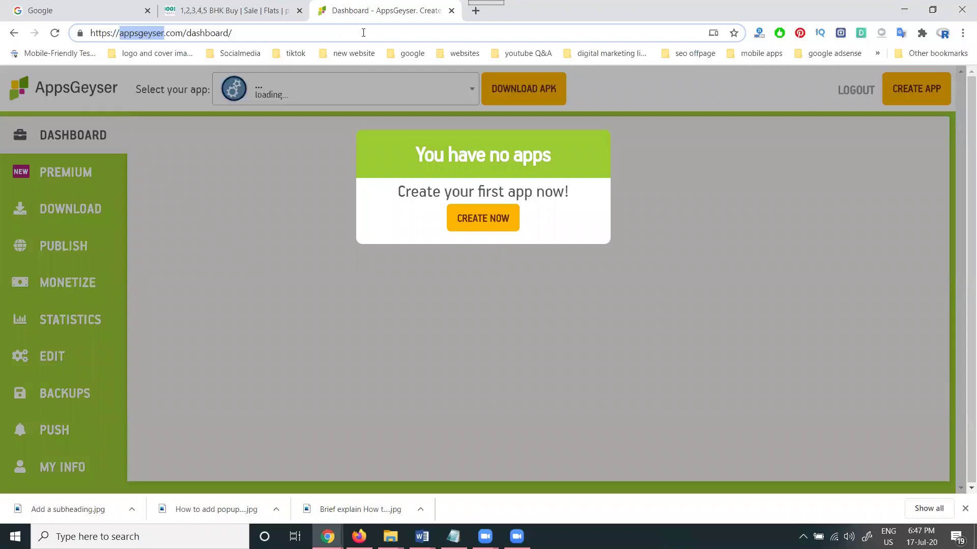
Step: Start creating a first app and compare the Business and Individual template categories
left_click(473, 225)
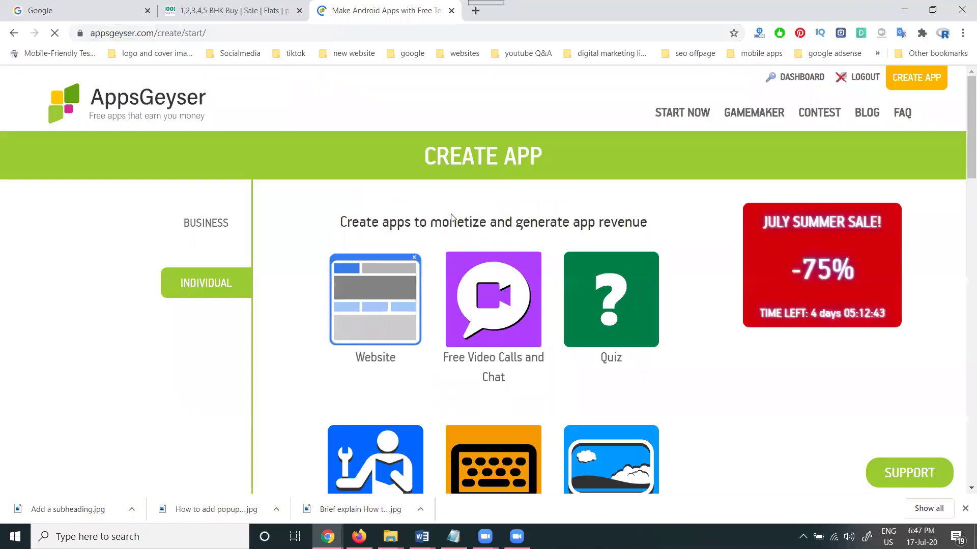
scroll(489, 219, "down", 1)
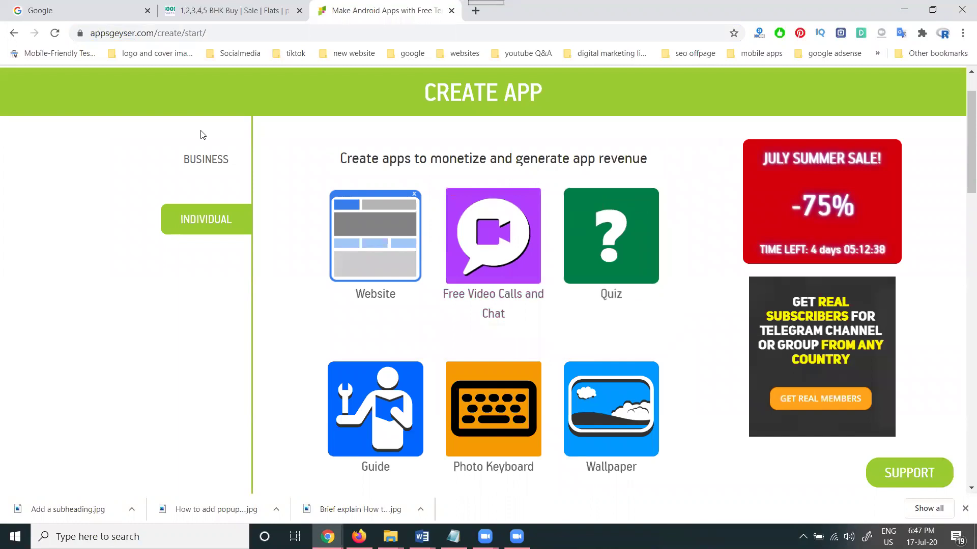
left_click(198, 158)
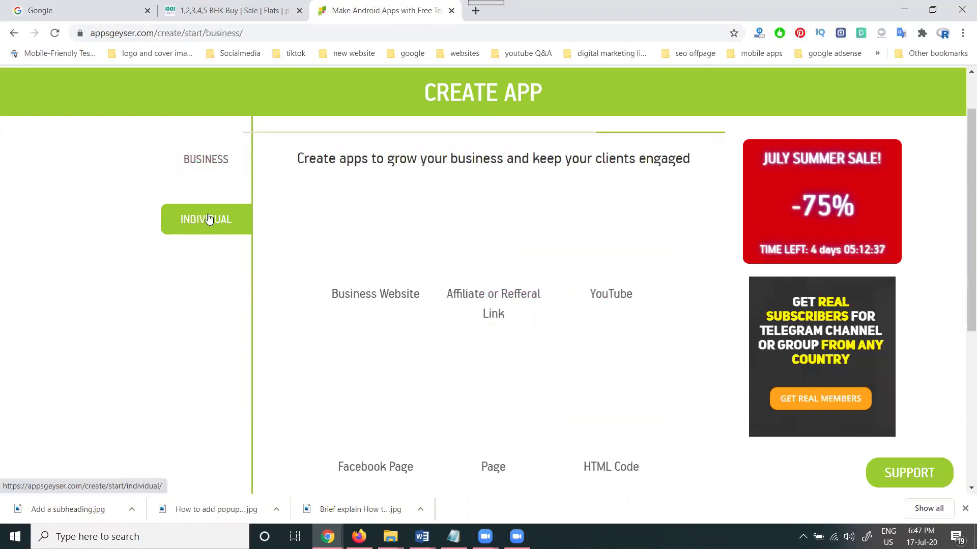
left_click(209, 219)
left_click(212, 163)
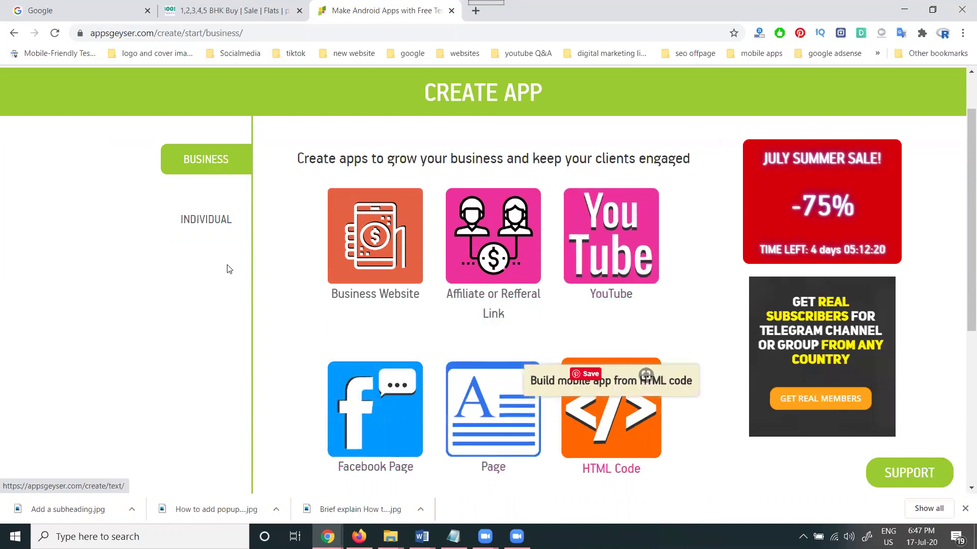
Step: Scroll through the Individual templates, choose Business Website, then go to the Book Ur Properties tab
left_click(193, 227)
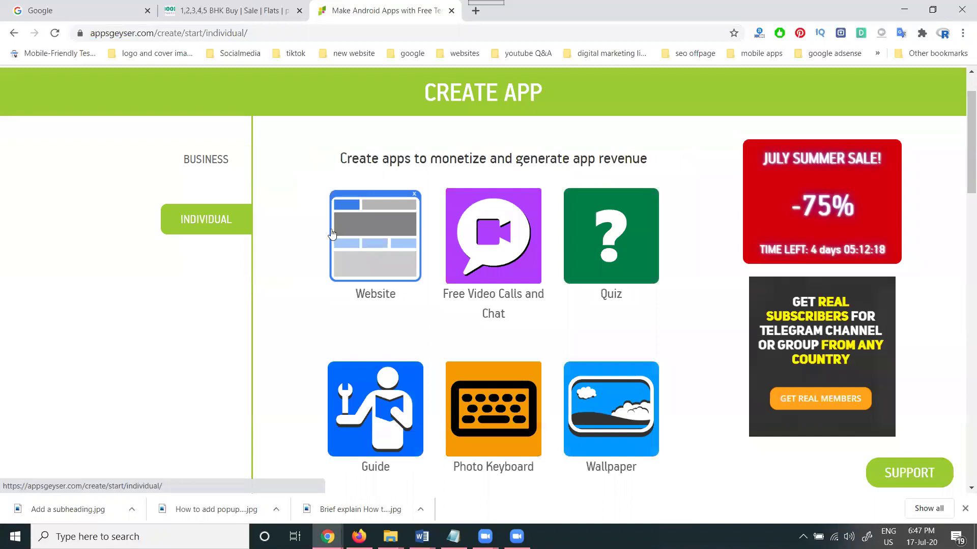
scroll(333, 224, "down", 4)
scroll(336, 234, "down", 3)
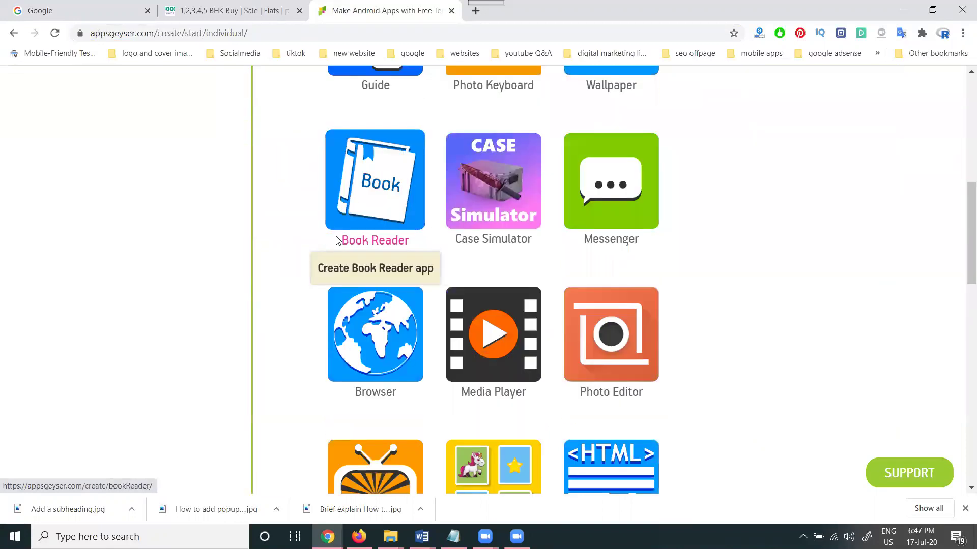
scroll(338, 239, "down", 3)
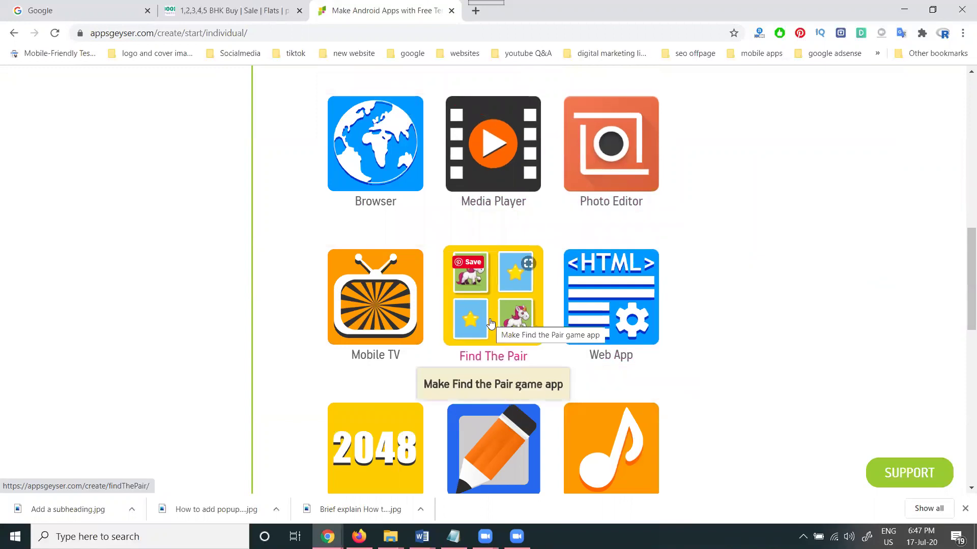
scroll(402, 351, "down", 2)
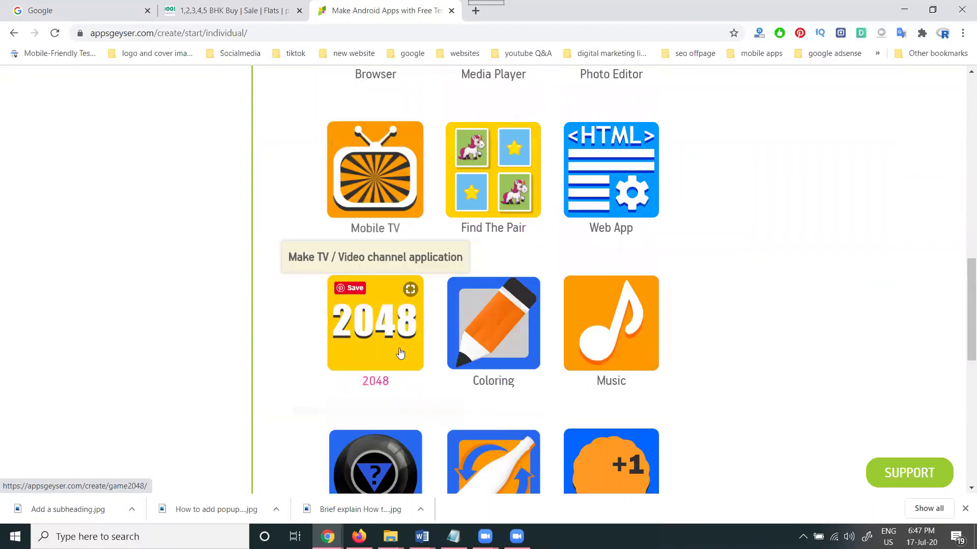
scroll(526, 328, "down", 3)
scroll(526, 328, "down", 6)
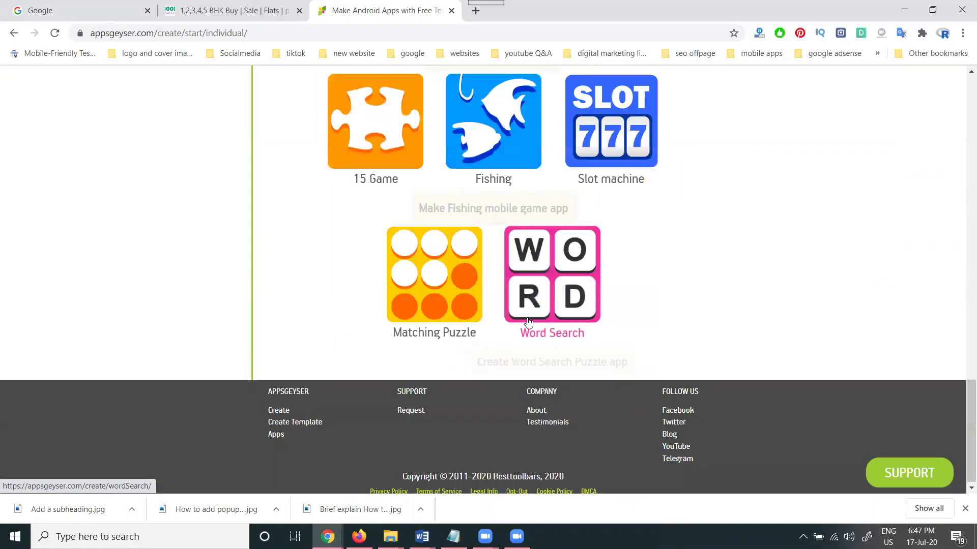
scroll(527, 321, "up", 10)
scroll(527, 321, "up", 10)
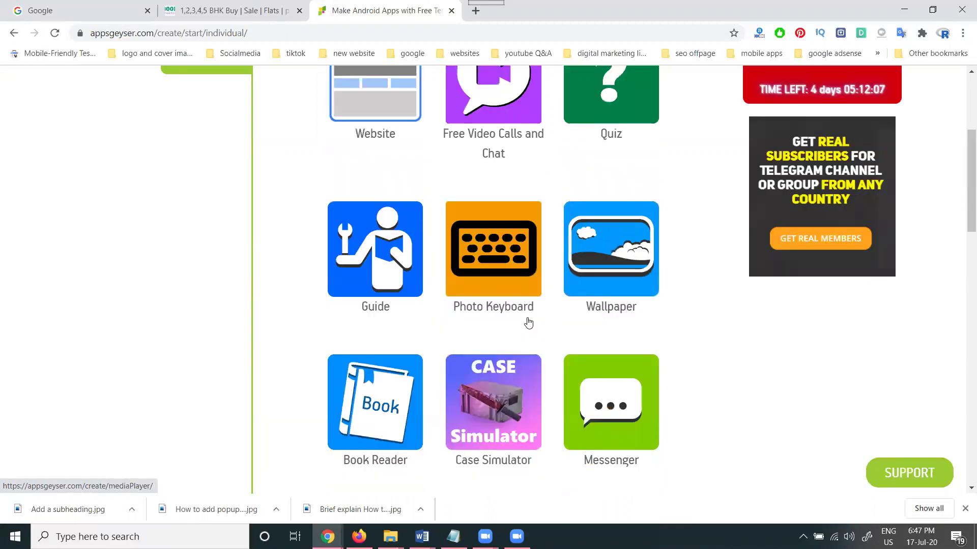
left_click(214, 224)
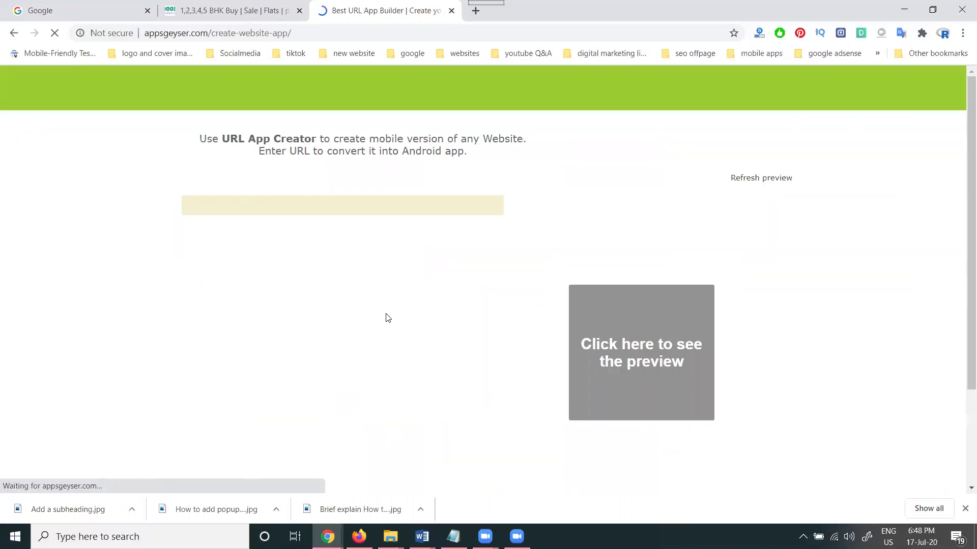
left_click(209, 11)
left_click(213, 32)
key("ctrl+c")
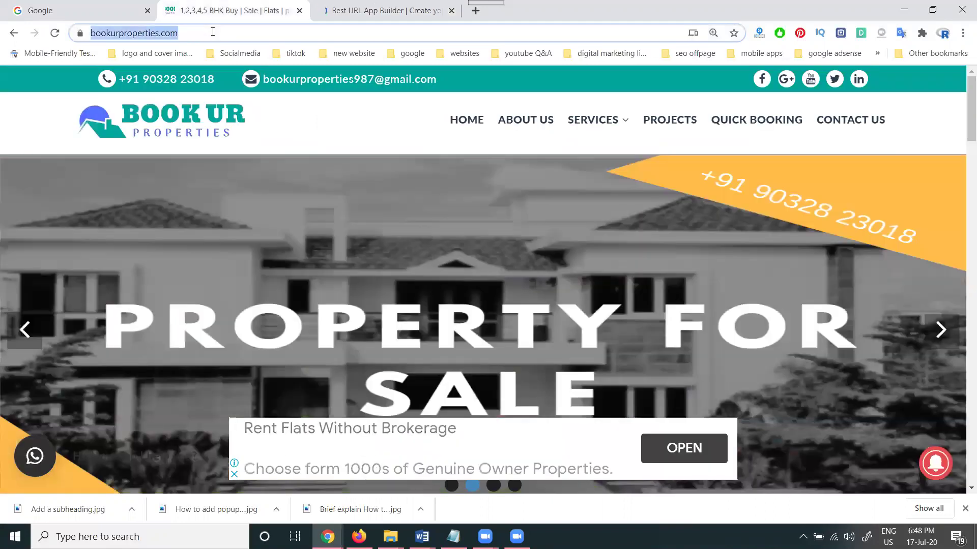
left_click(342, 11)
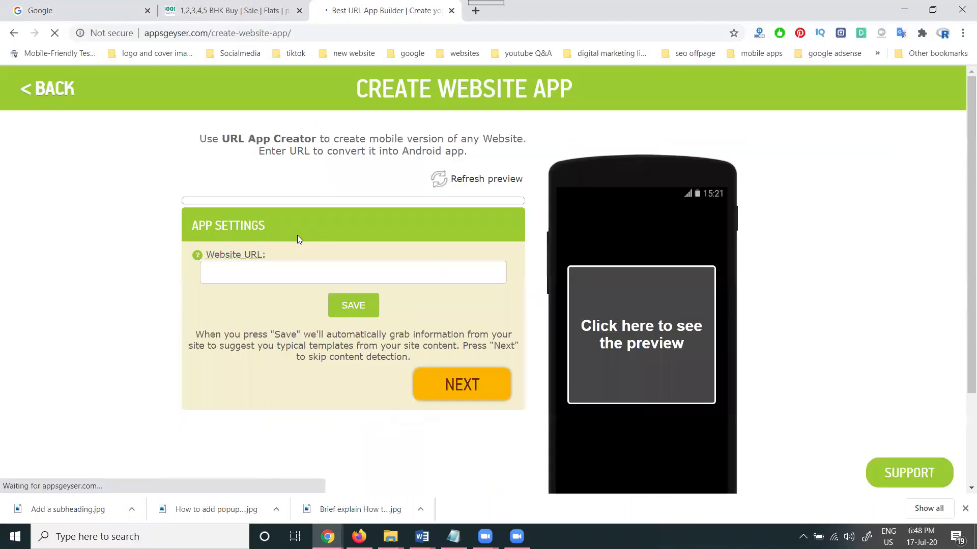
left_click(292, 274)
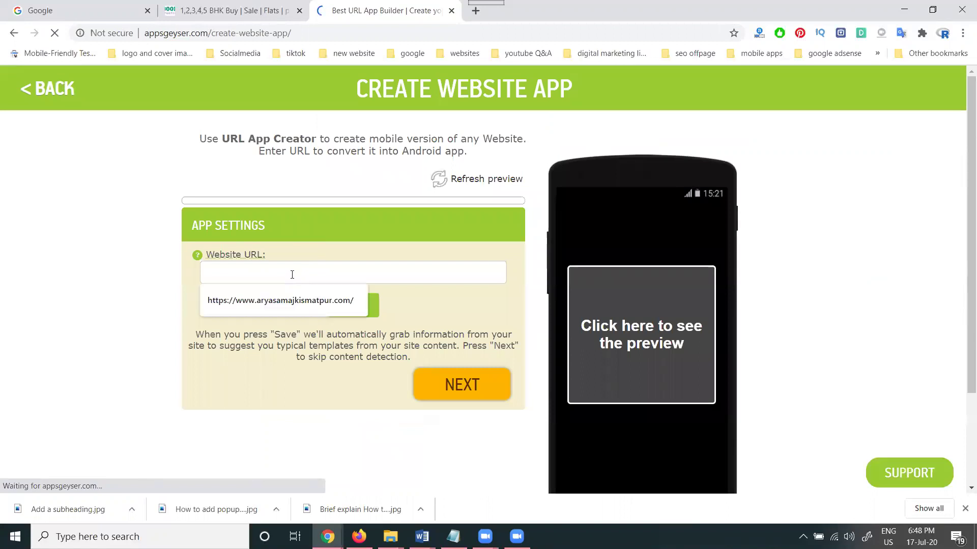
key("ctrl+v")
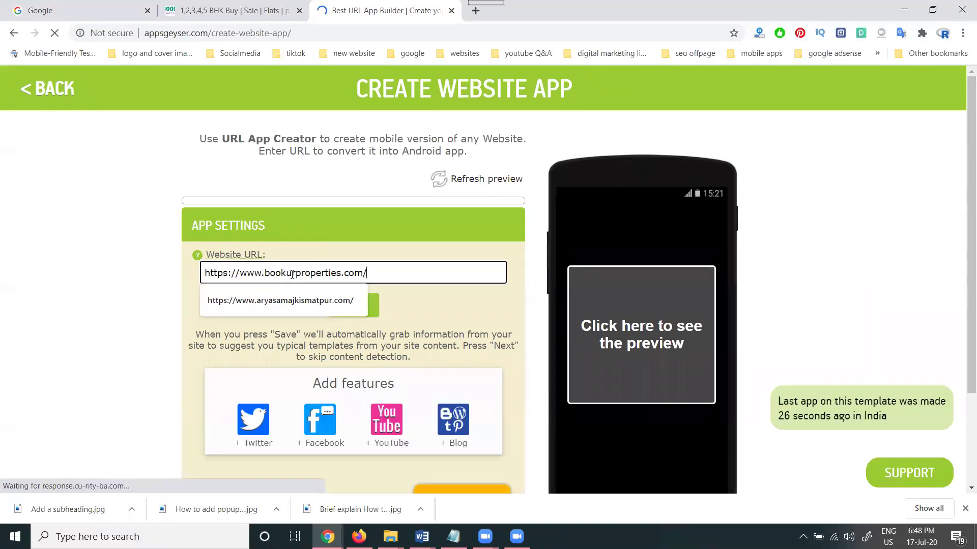
key("Escape")
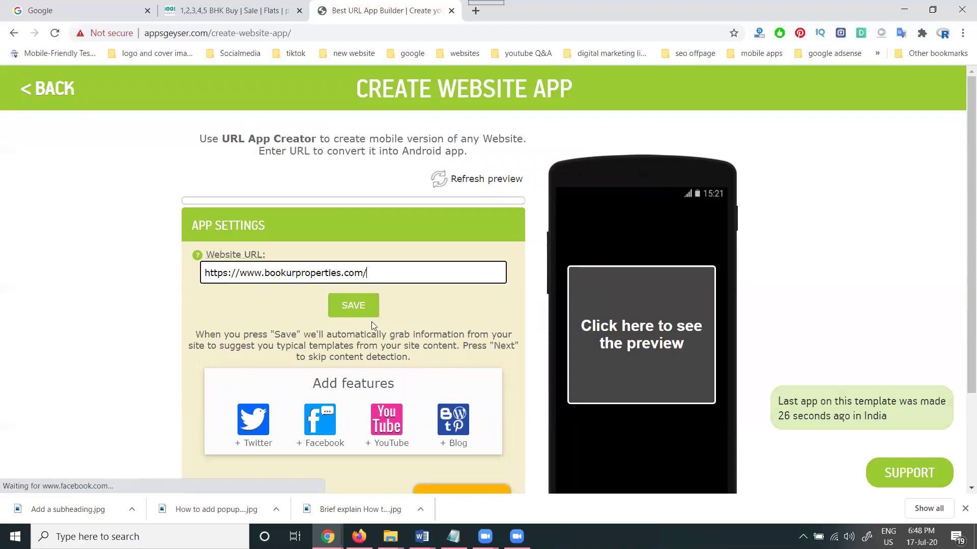
left_click(369, 306)
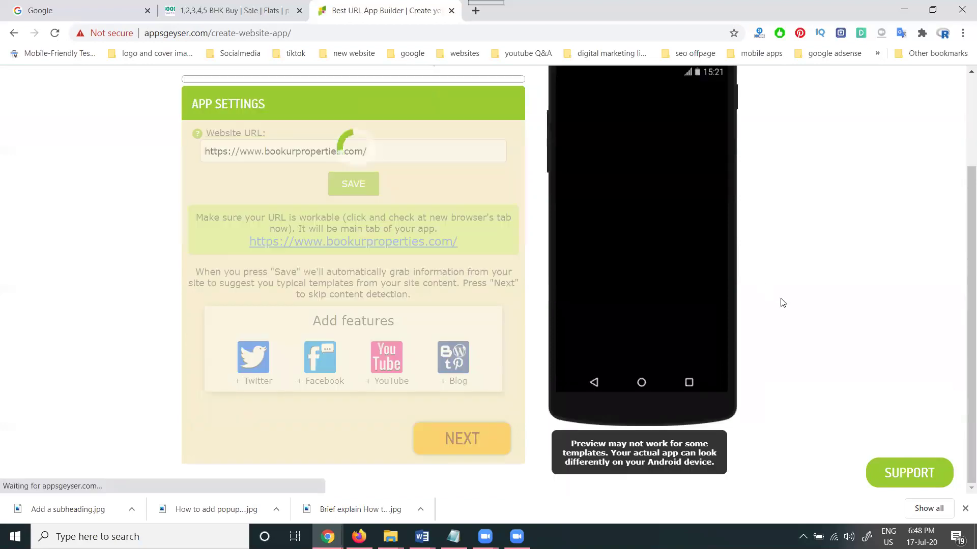
scroll(782, 303, "up", 1)
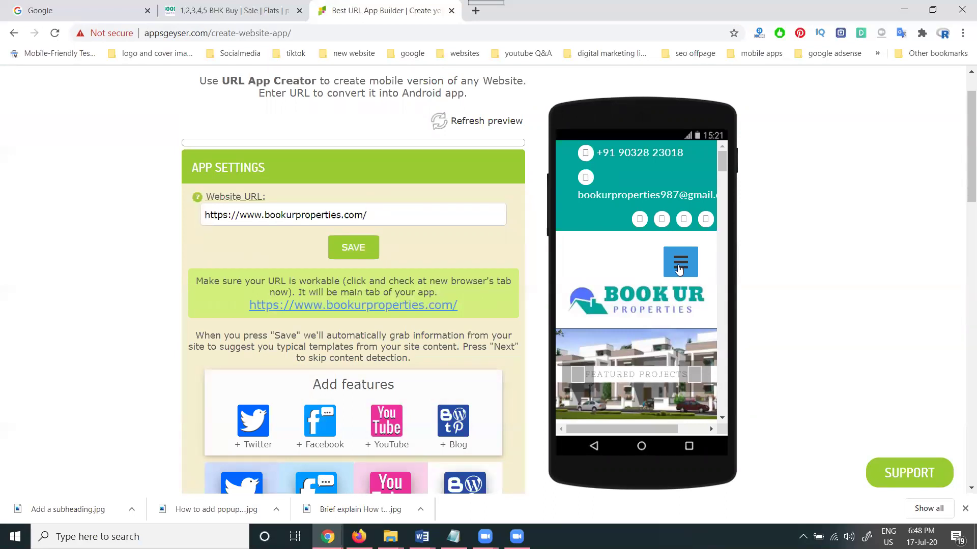
Step: Reload the Book Ur Properties home page in the phone preview and scroll to the Blog feature settings
left_click(679, 316)
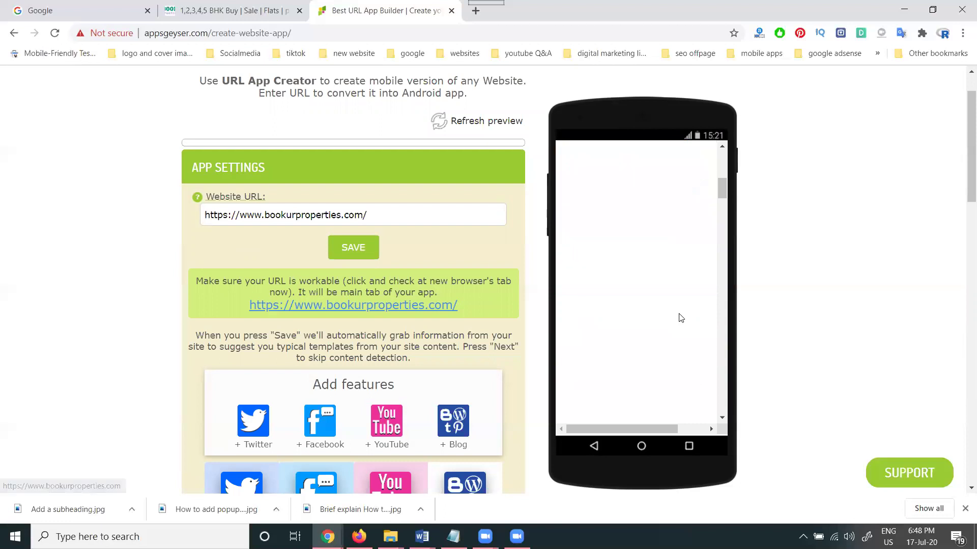
scroll(680, 322, "down", 3)
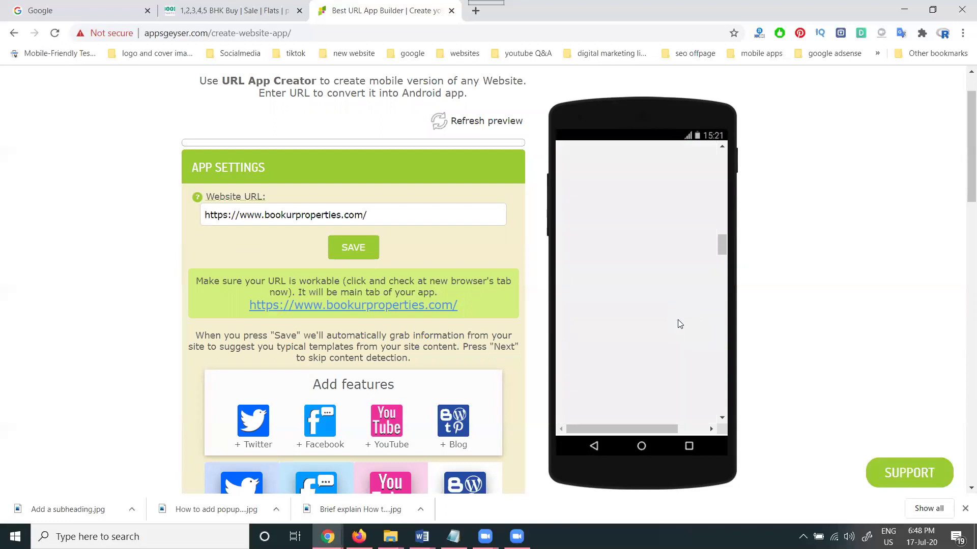
scroll(657, 302, "down", 3)
scroll(655, 313, "down", 5)
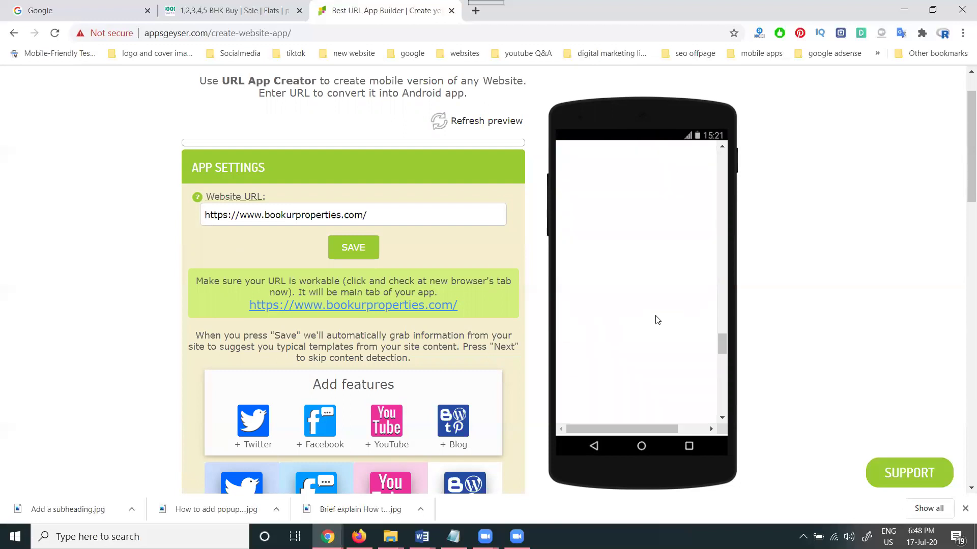
scroll(656, 322, "down", 2)
scroll(656, 322, "up", 8)
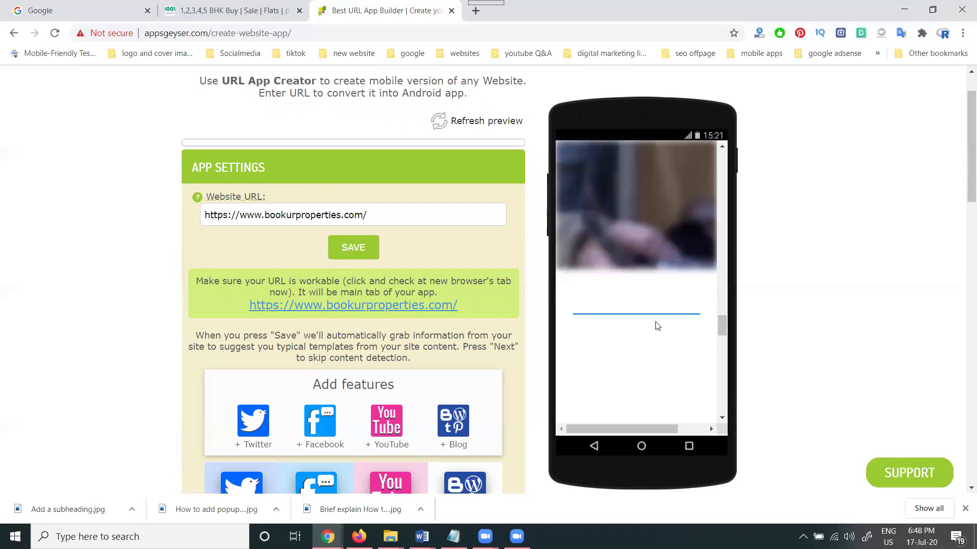
scroll(656, 323, "up", 5)
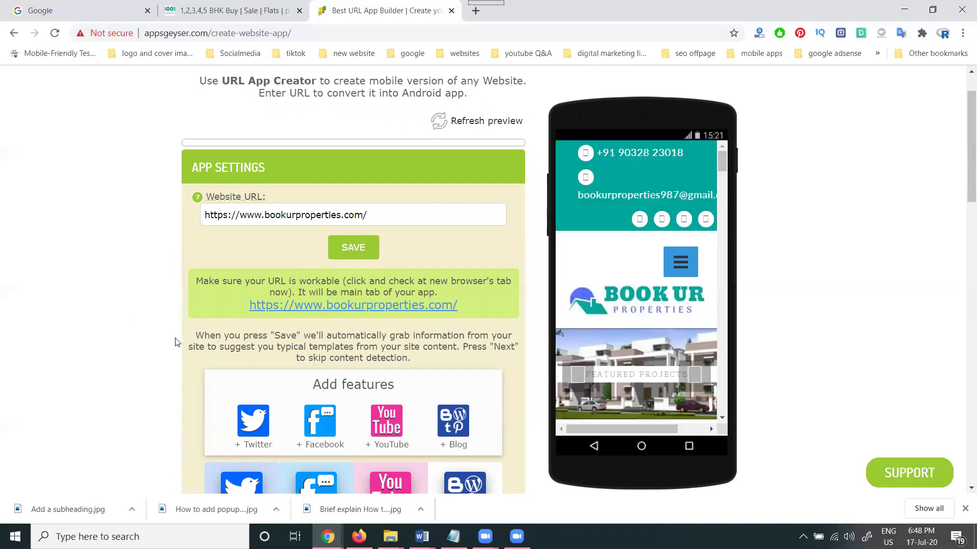
scroll(176, 339, "down", 4)
scroll(178, 344, "down", 1)
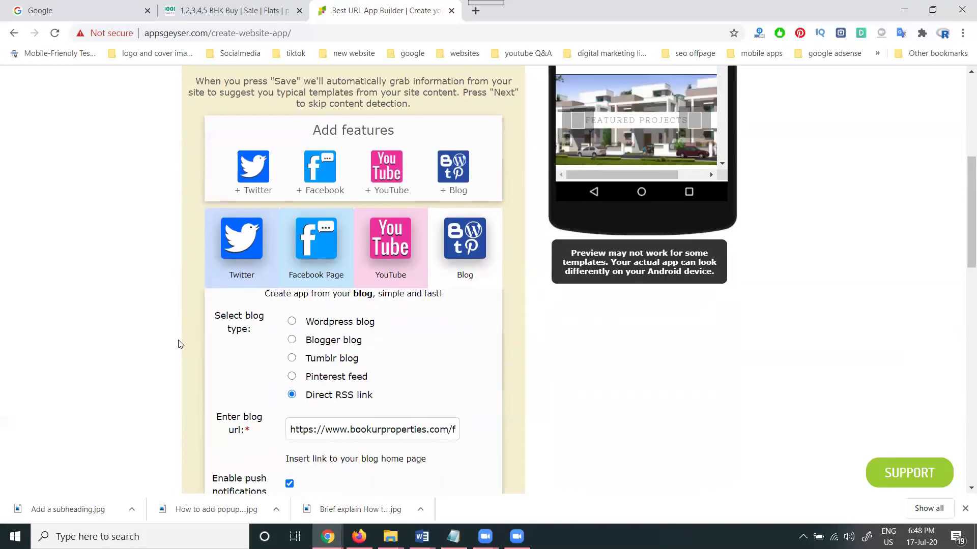
Step: Set the blog type to Wordpress blog and refresh the phone preview
left_click(292, 321)
scroll(448, 340, "down", 3)
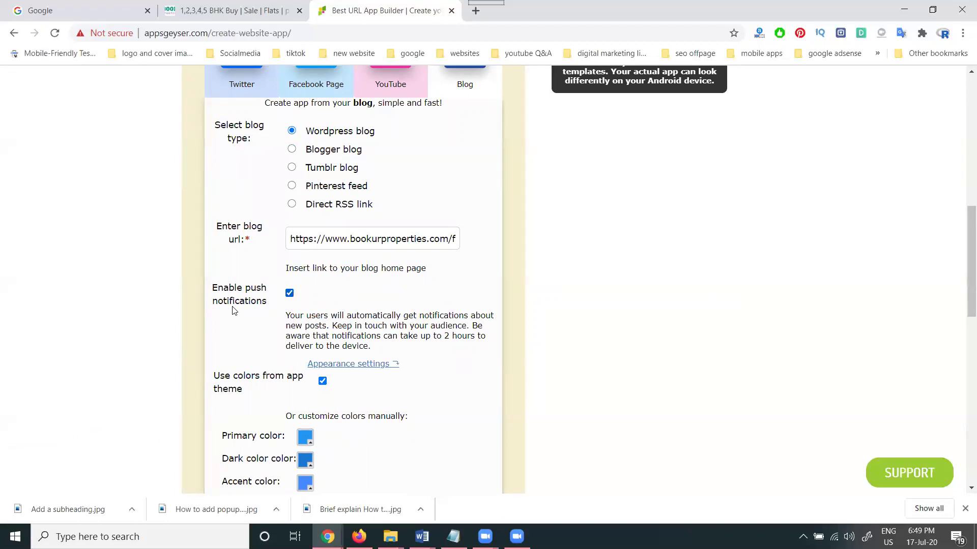
scroll(573, 360, "up", 5)
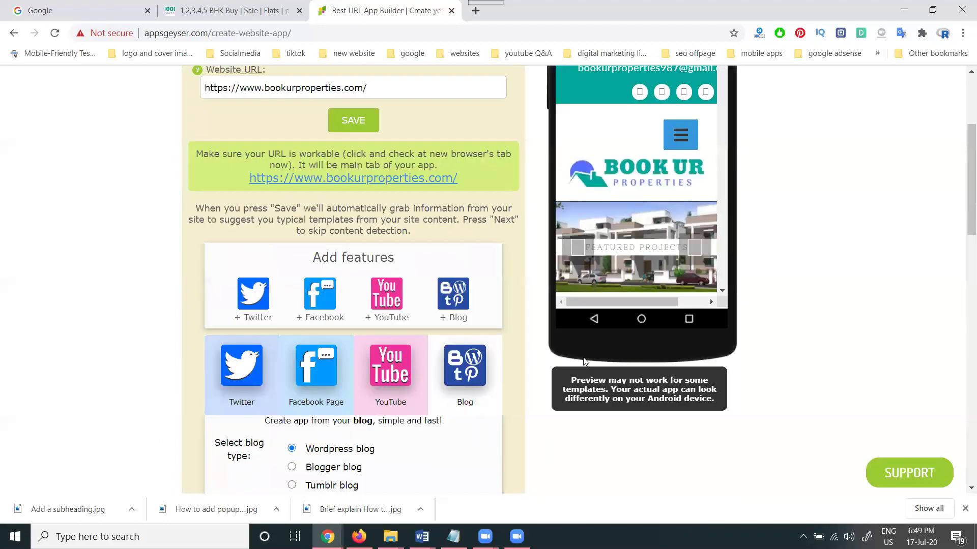
scroll(584, 361, "up", 3)
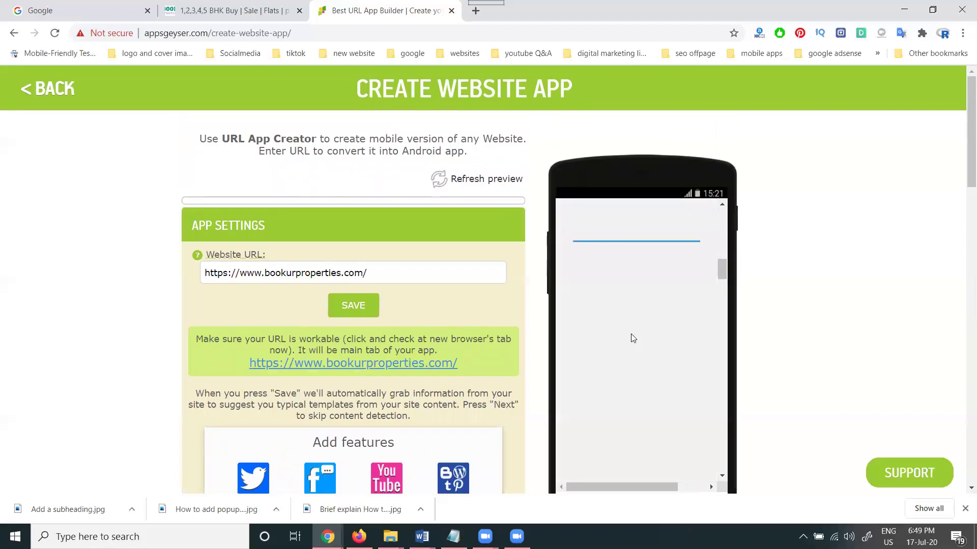
left_click(440, 182)
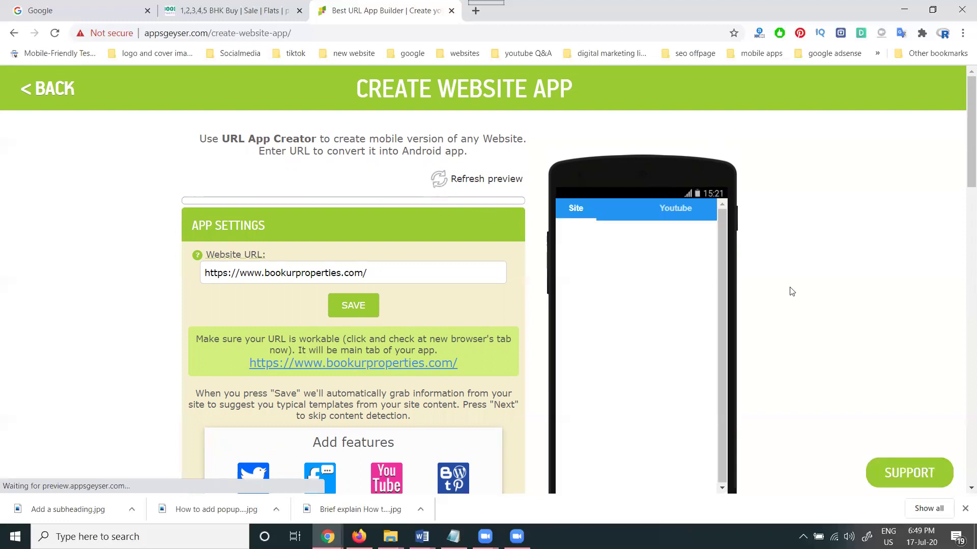
Step: Preview the Youtube and Watched tabs, then bring up the YouTube feature's channel settings
scroll(791, 291, "down", 6)
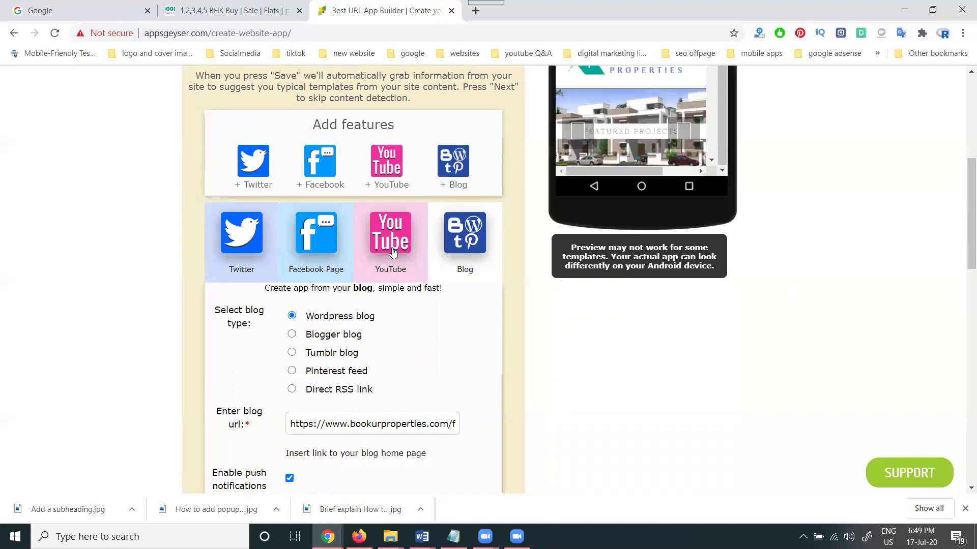
scroll(616, 312, "up", 4)
left_click(667, 82)
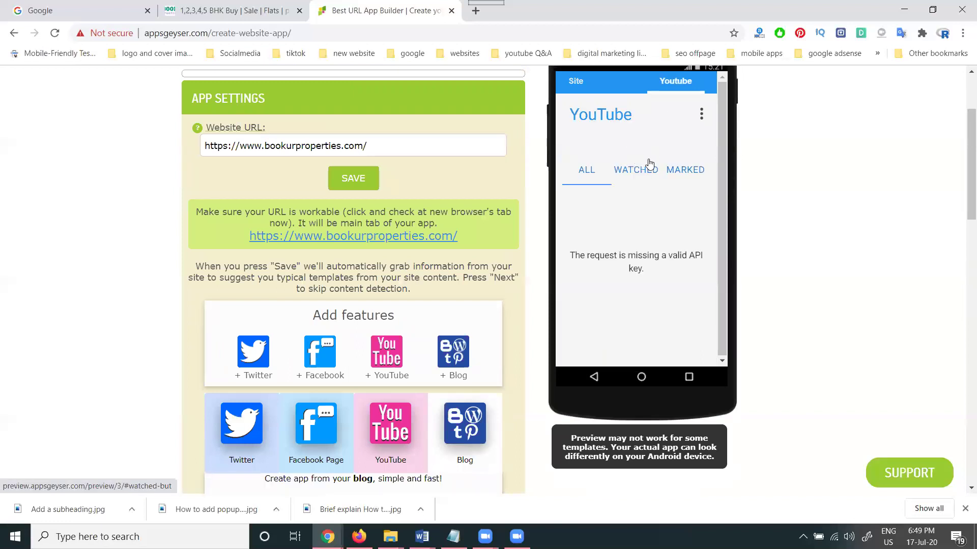
left_click(639, 167)
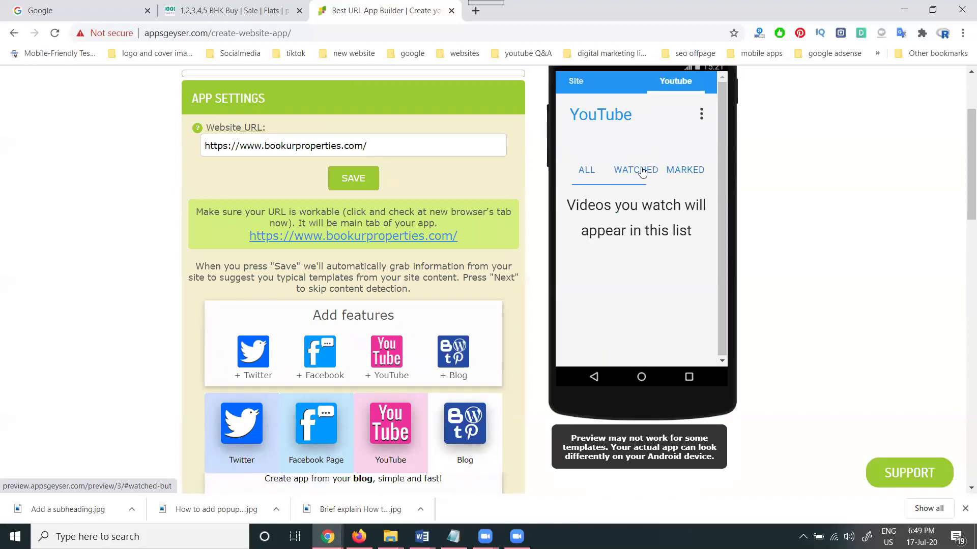
scroll(382, 314, "down", 4)
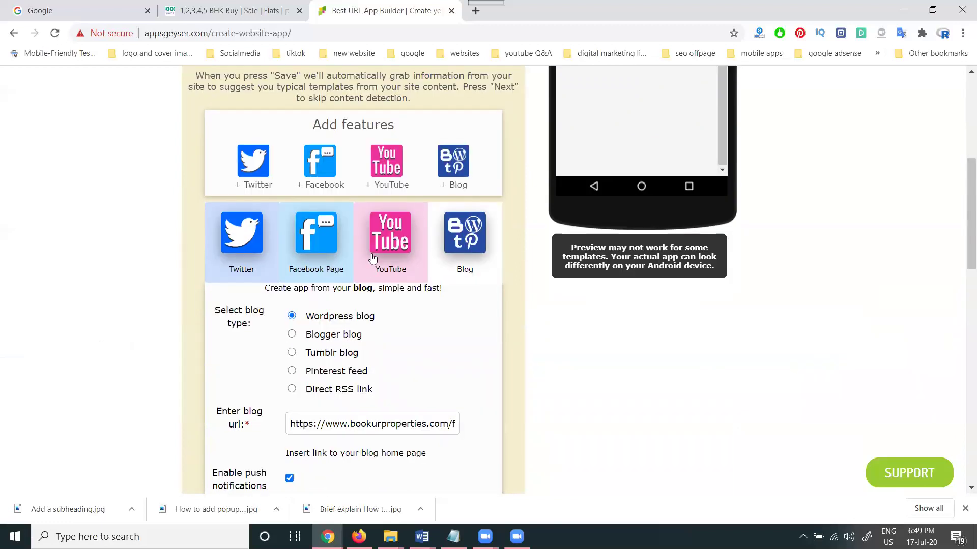
left_click(399, 237)
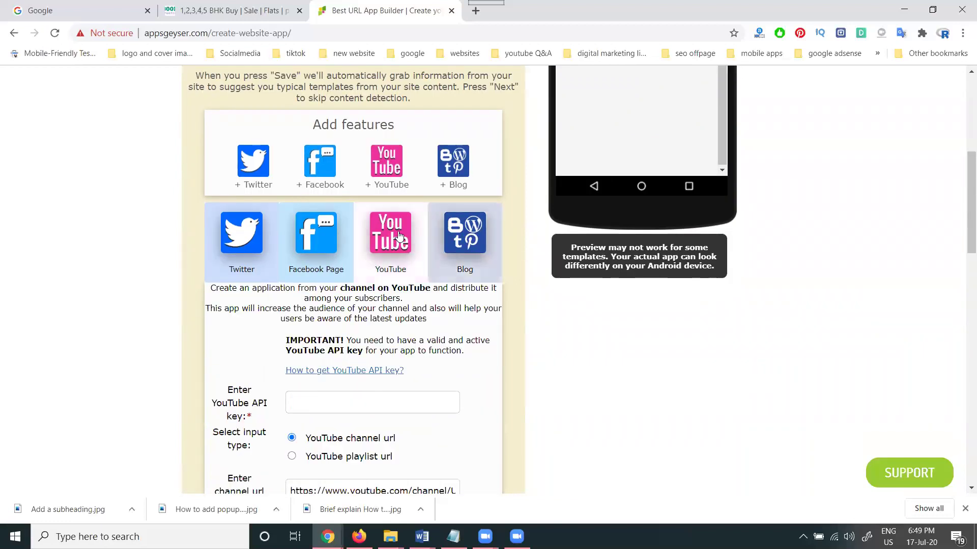
Step: Review the Facebook Page and Twitter settings, then remove the YouTube feature
left_click(312, 233)
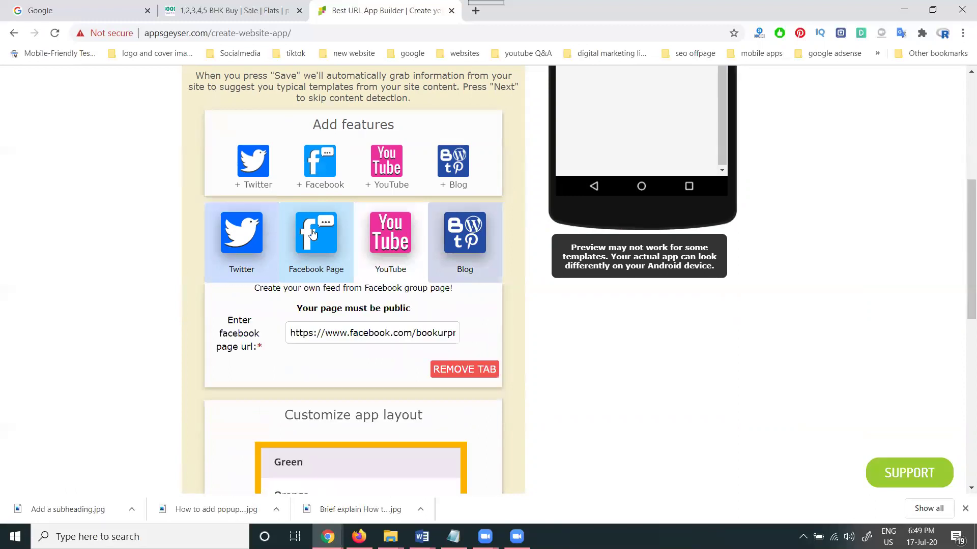
left_click(232, 237)
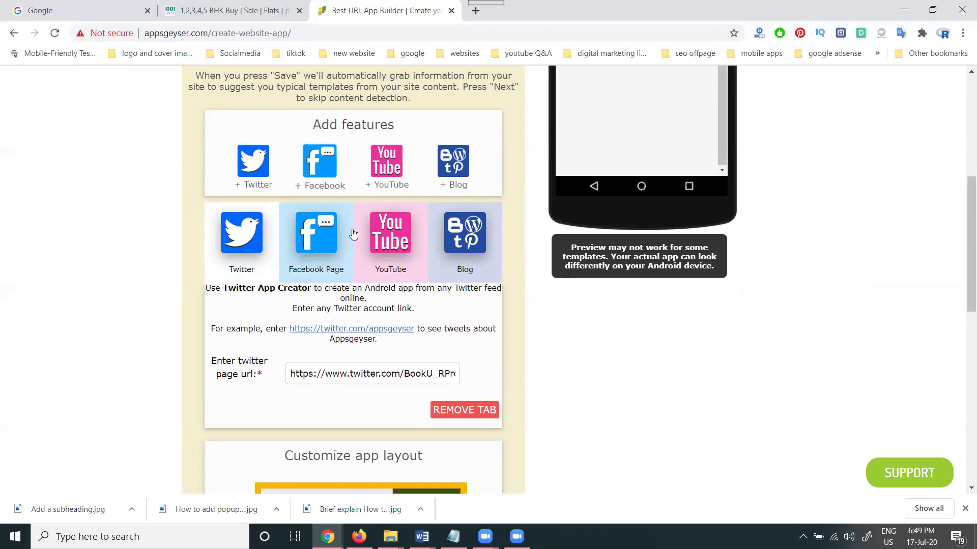
left_click(319, 246)
left_click(241, 233)
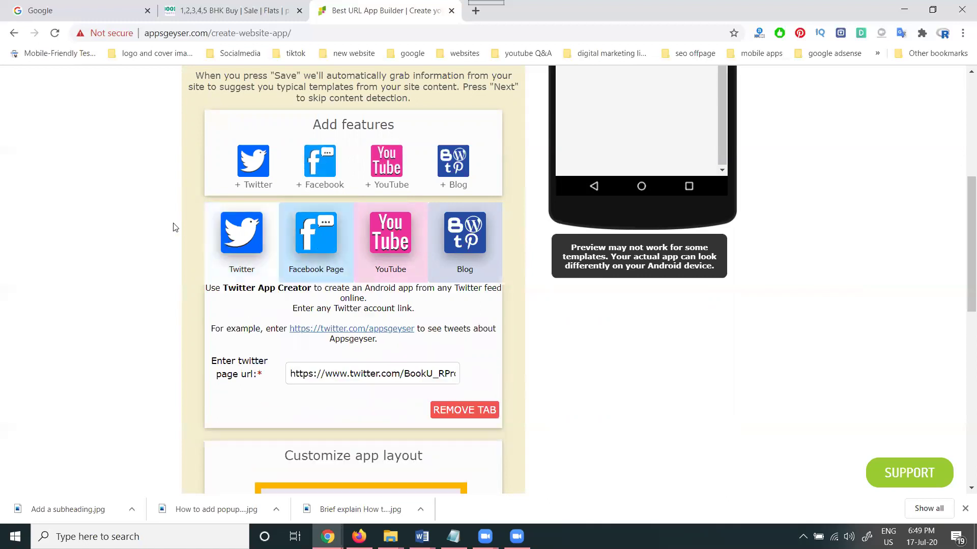
scroll(173, 228, "down", 4)
scroll(359, 251, "up", 5)
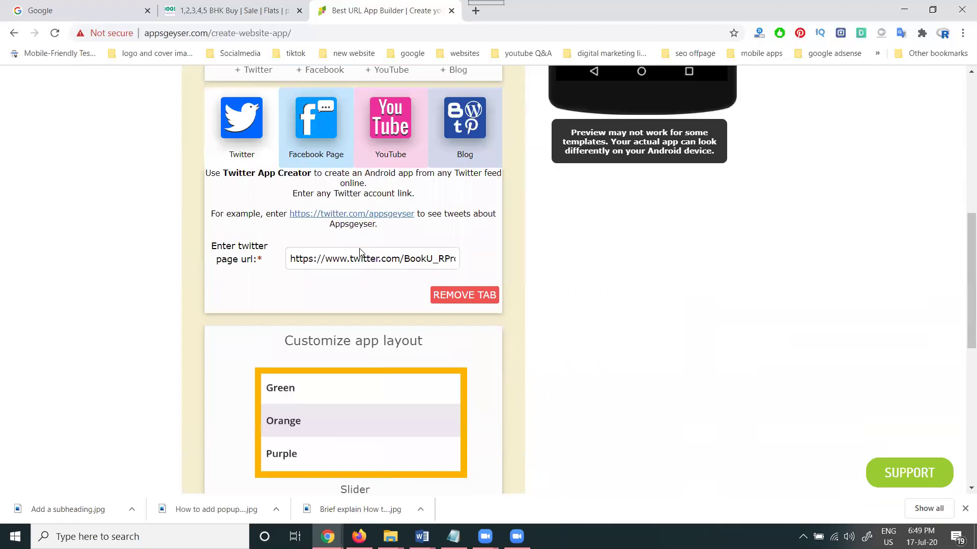
left_click(402, 297)
scroll(396, 297, "down", 5)
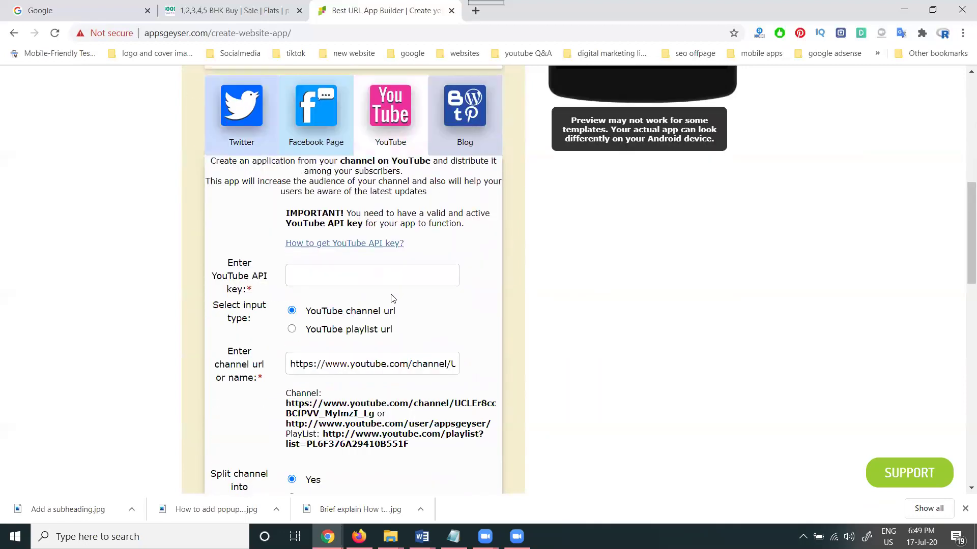
scroll(415, 304, "down", 6)
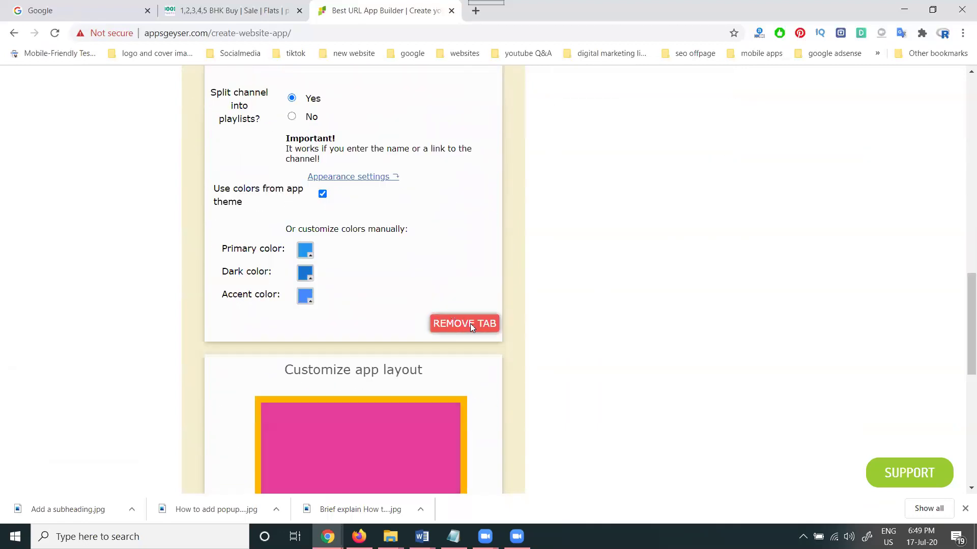
scroll(470, 324, "down", 5)
scroll(470, 328, "up", 15)
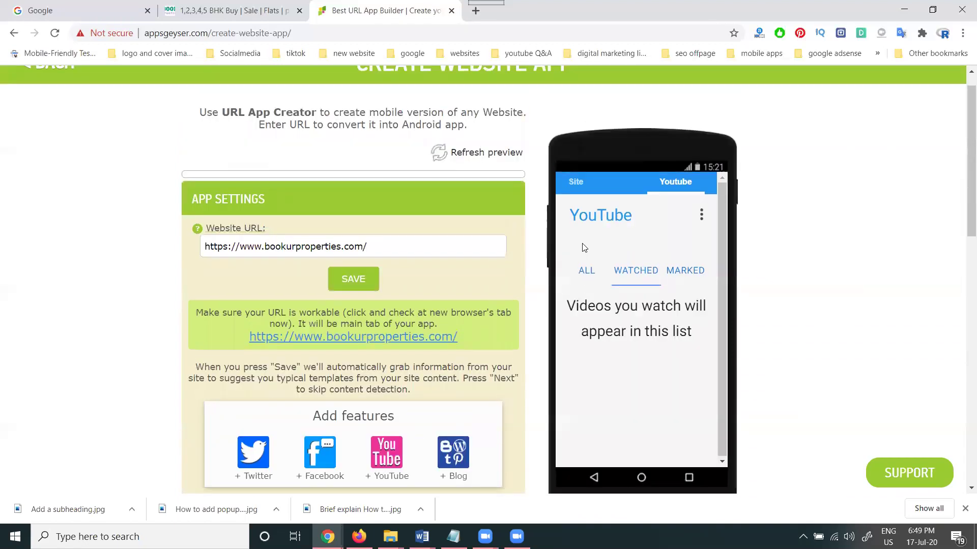
Step: Show the Site tab in the preview and remove the Blog feature
left_click(576, 188)
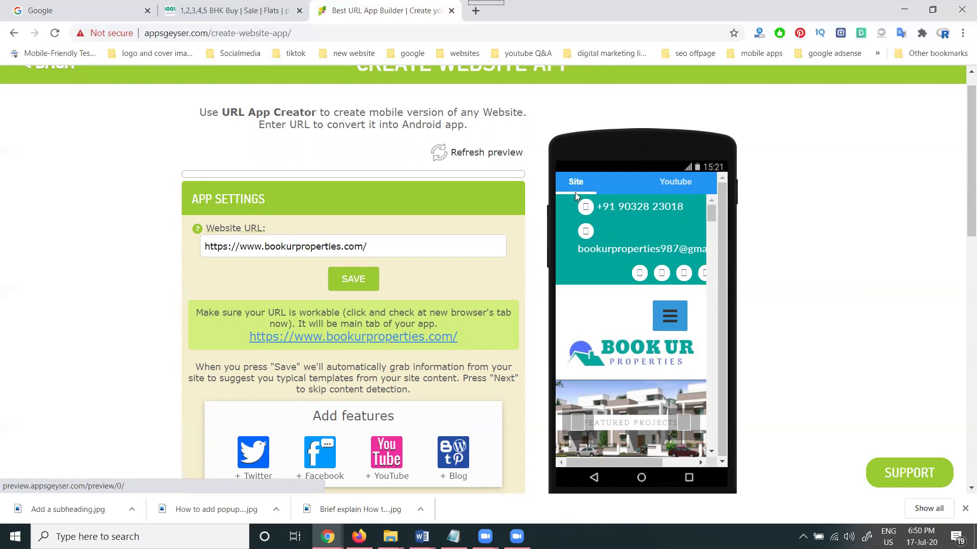
scroll(385, 224, "down", 5)
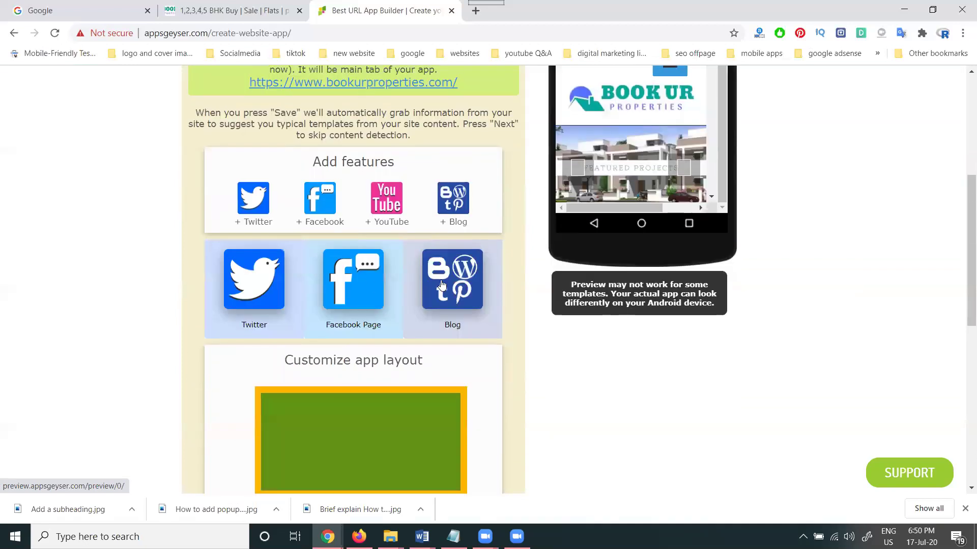
left_click(441, 285)
scroll(441, 284, "down", 9)
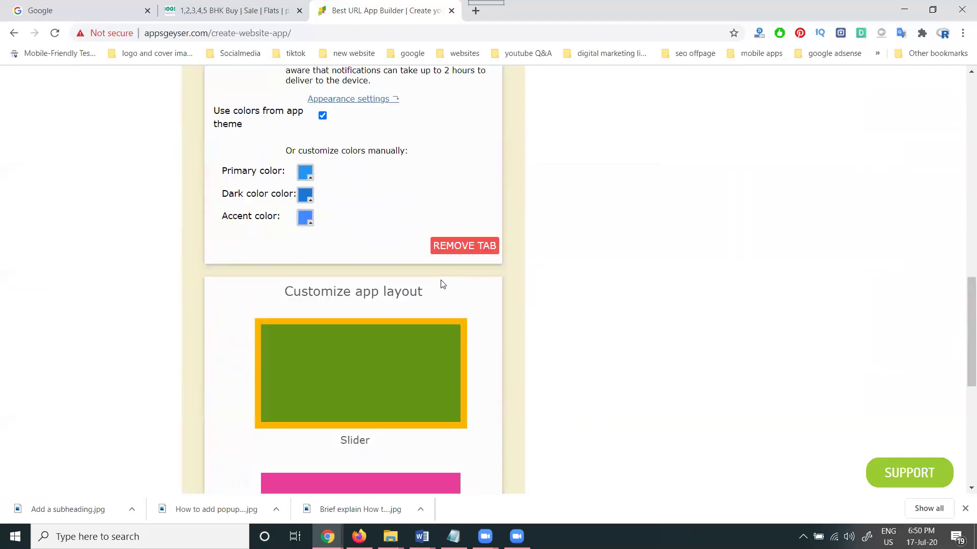
scroll(467, 246, "down", 7)
scroll(611, 310, "up", 2)
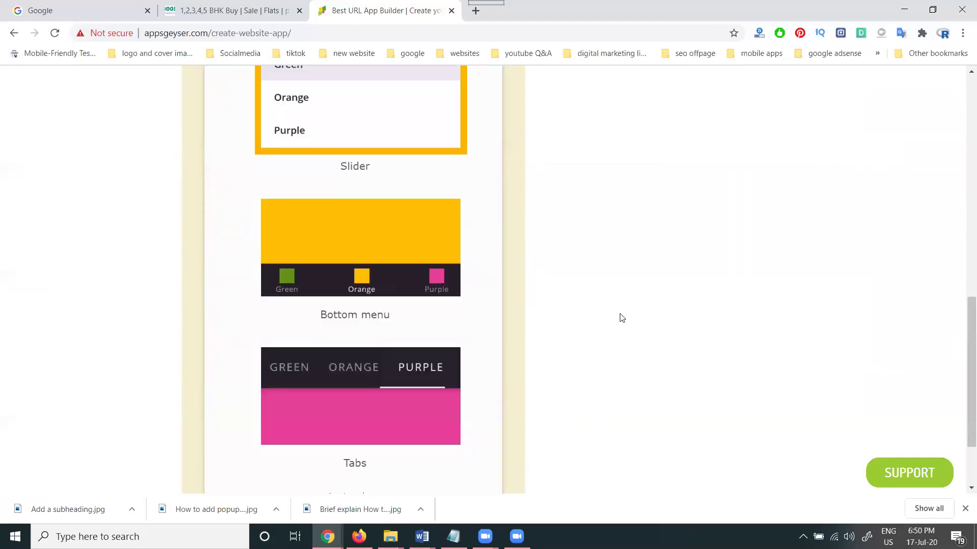
scroll(621, 318, "up", 14)
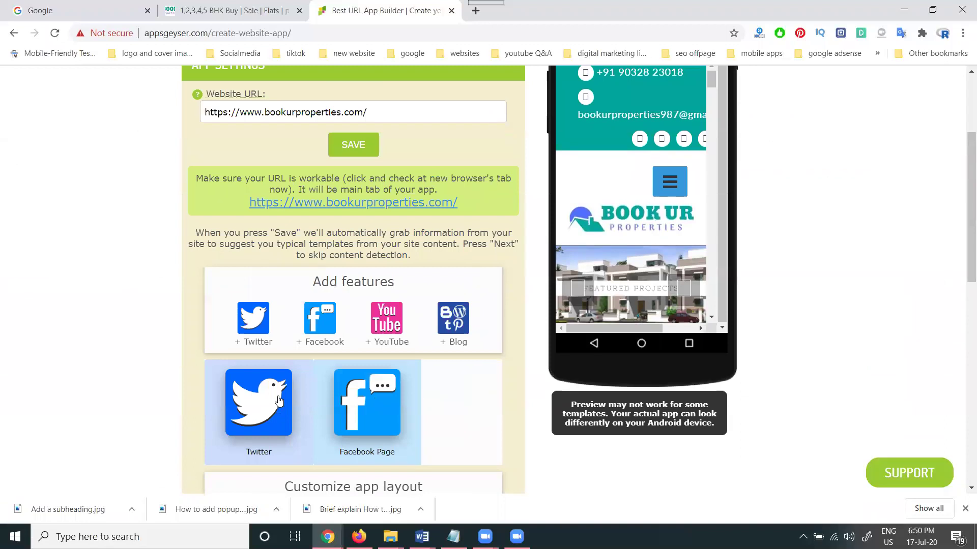
scroll(649, 355, "up", 3)
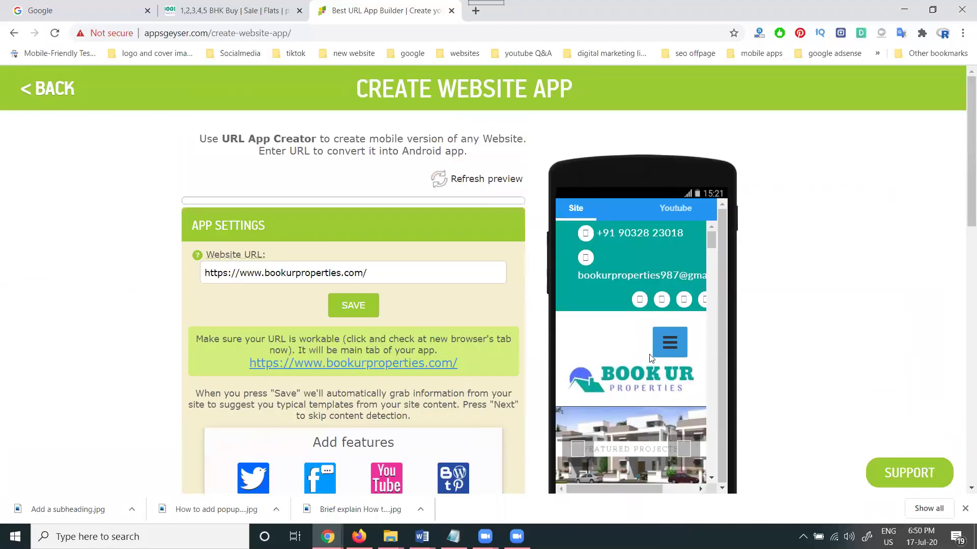
Step: Refresh the app preview so it shows only the Site tab, then open a new browser tab
left_click(478, 179)
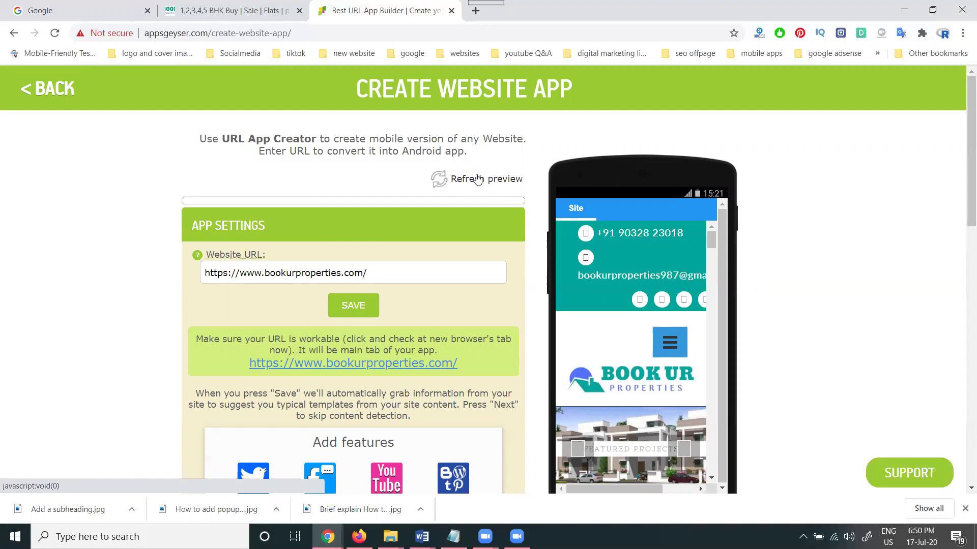
scroll(463, 236, "down", 3)
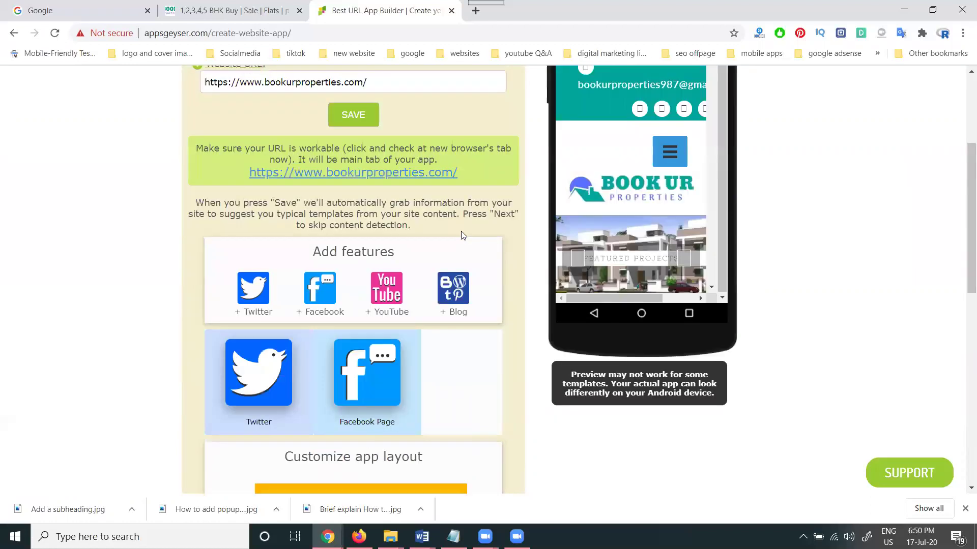
scroll(462, 236, "down", 1)
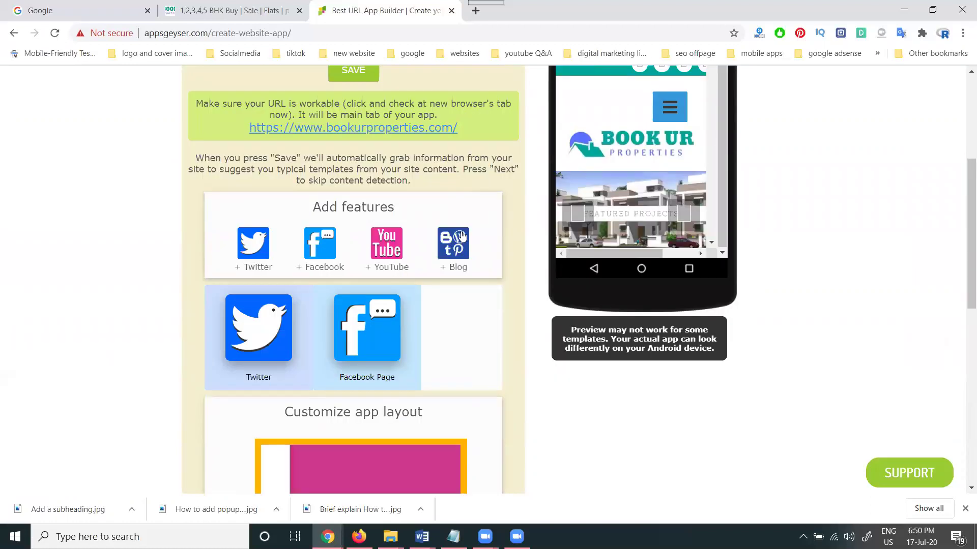
left_click(474, 12)
Step: Load andromo.com from the typed 'androm' suggestion, then close the Andromo tab
type("andromo.com")
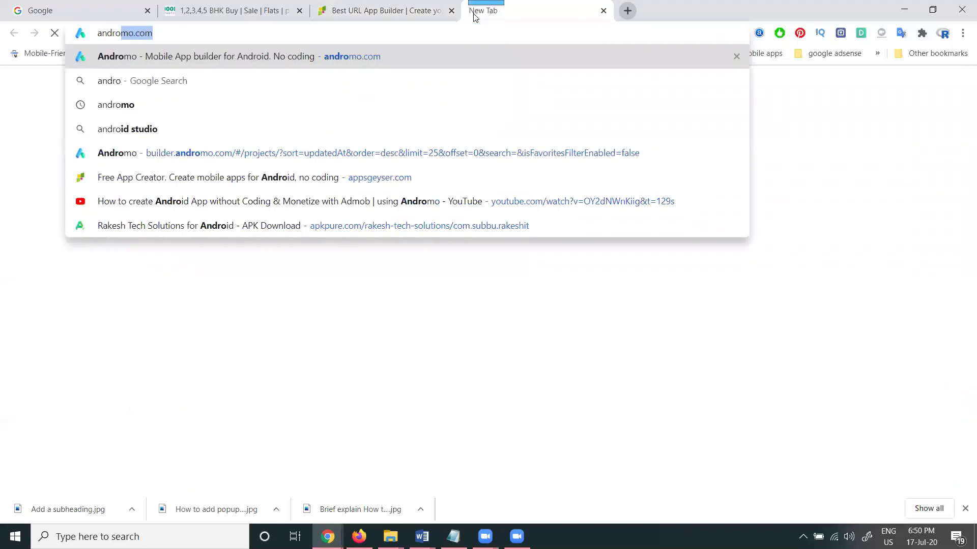
key("Return")
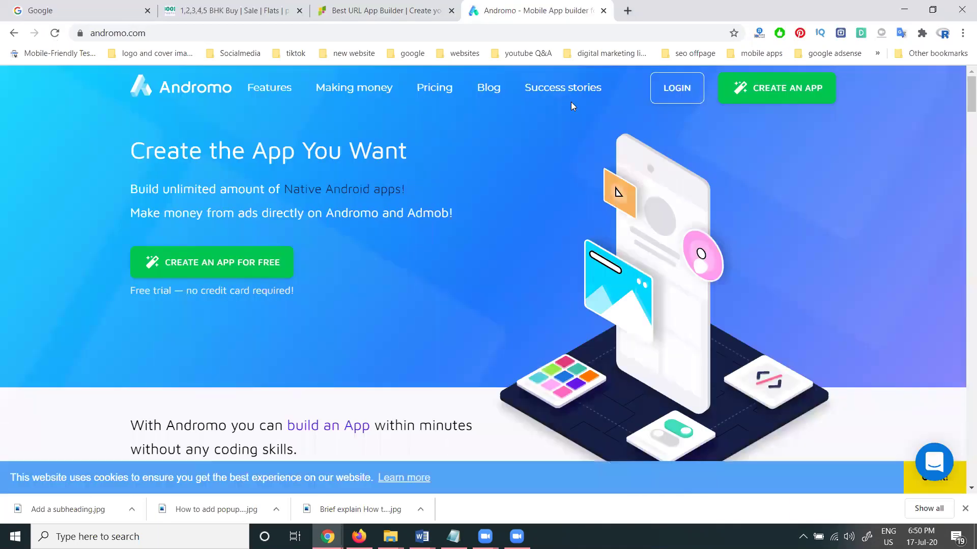
left_click(602, 10)
Step: Advance to the App Name step and select the long Hyderabad flats title in the name field
scroll(399, 173, "down", 4)
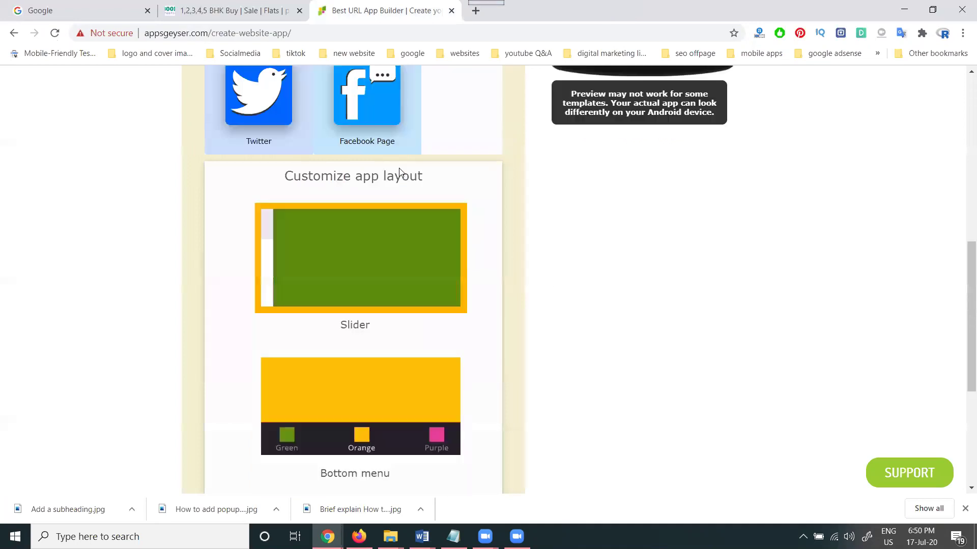
scroll(400, 173, "down", 5)
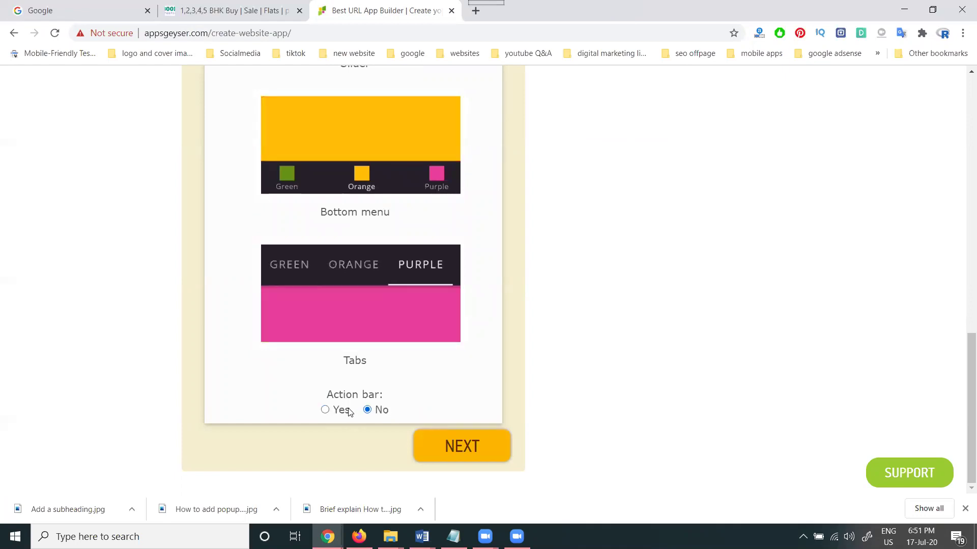
left_click(458, 447)
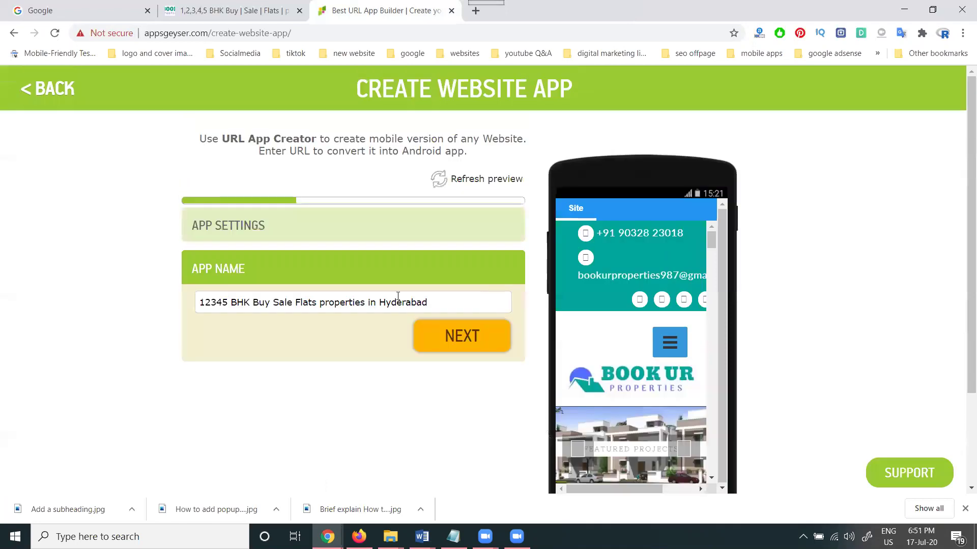
left_click(325, 307)
key("ctrl+a")
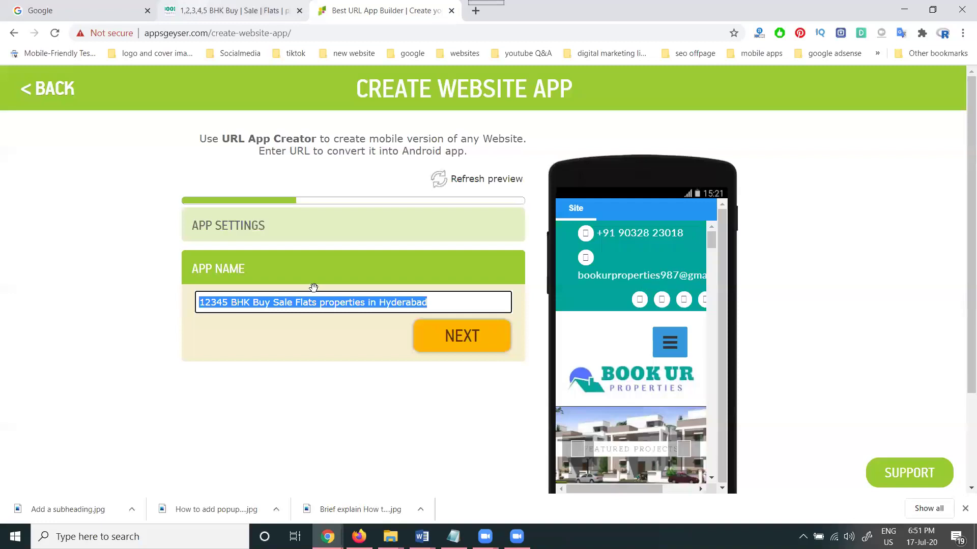
Step: Copy 'Book Ur Properties' from the website's welcome text and paste it as the app name
key("ctrl+shift+Tab")
scroll(328, 286, "down", 1)
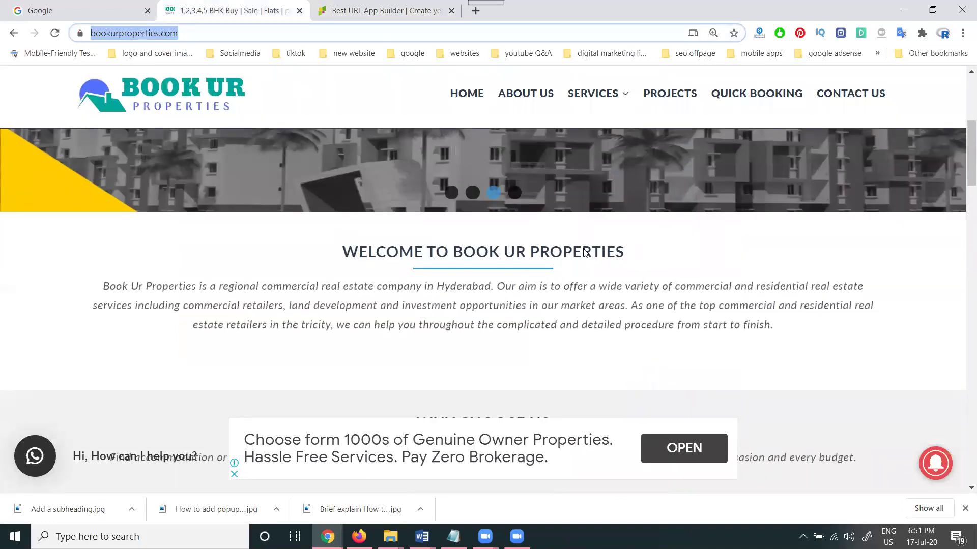
left_click(478, 249)
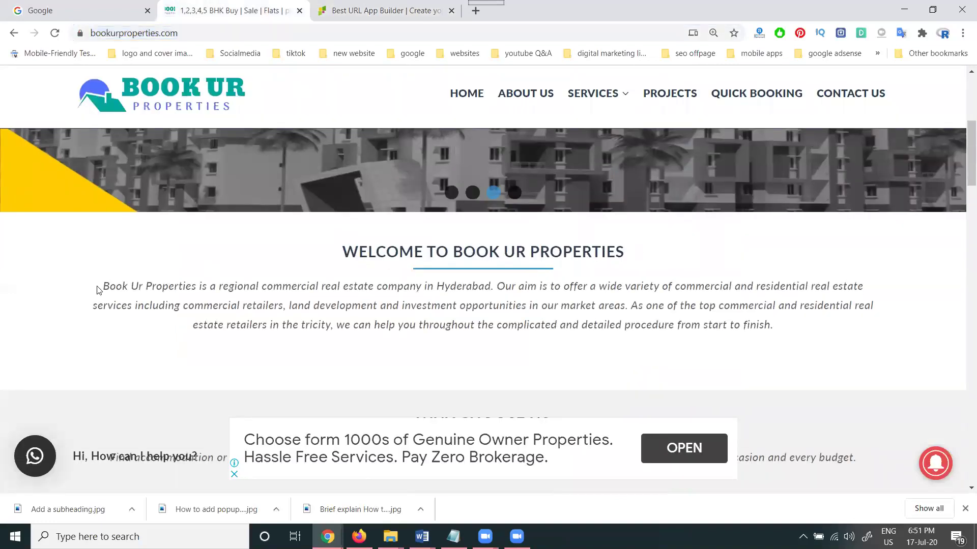
left_click_drag(103, 287, 196, 290)
key("ctrl+c")
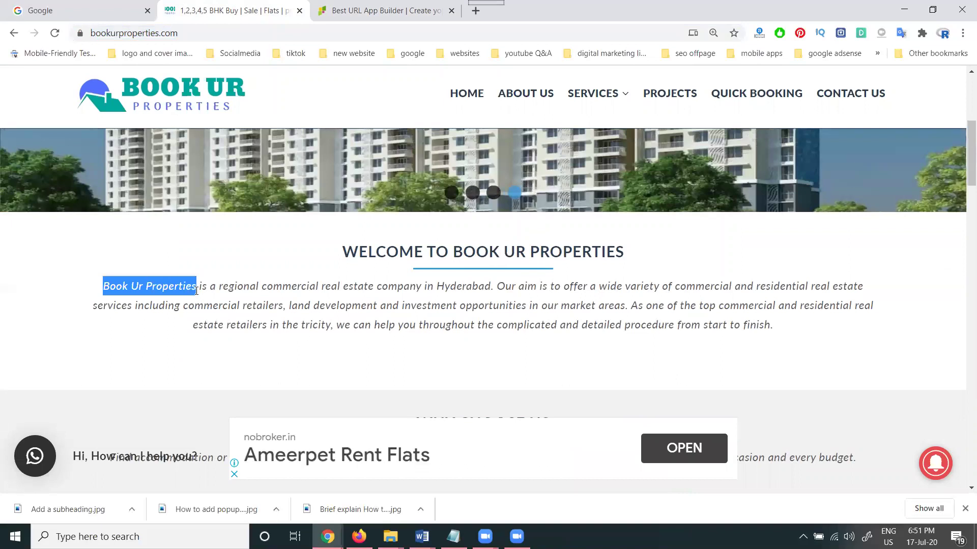
key("ctrl+Tab")
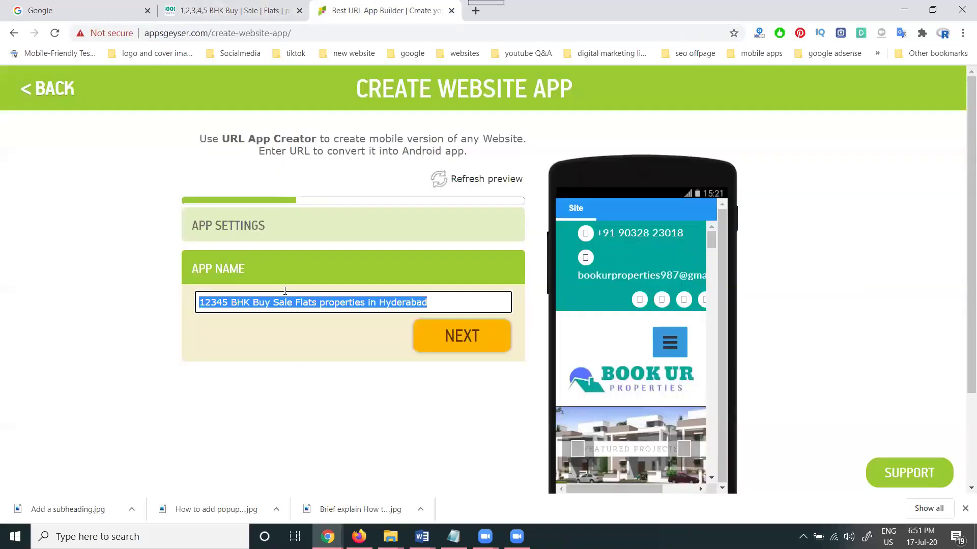
key("ctrl+v")
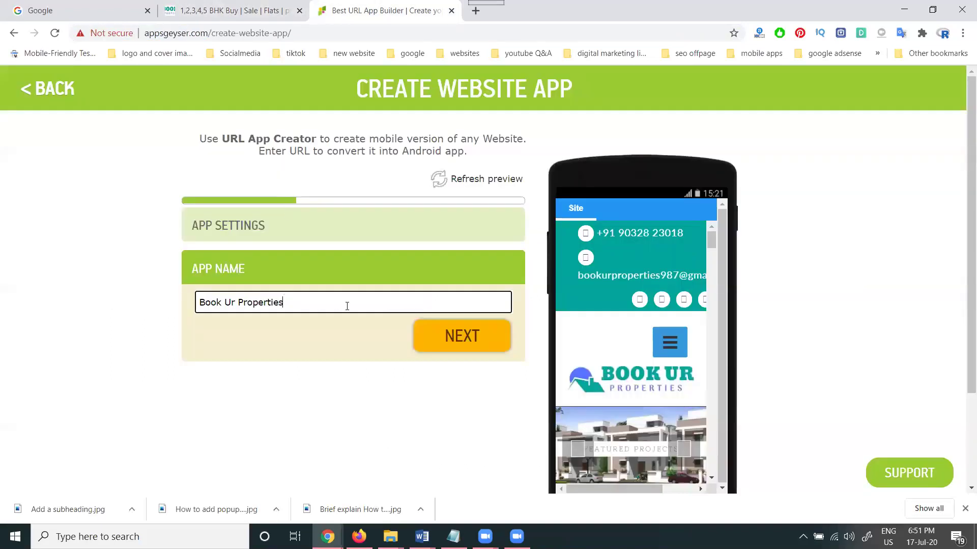
Step: Confirm the Book Ur Properties name, pick the Custom icon option, and start the 512x512 image upload
left_click(362, 225)
left_click(362, 226)
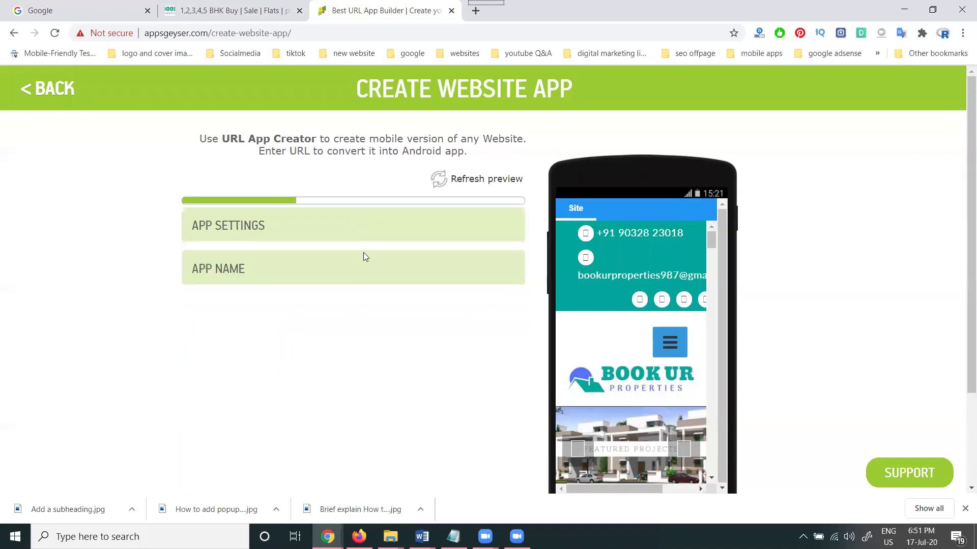
left_click(365, 277)
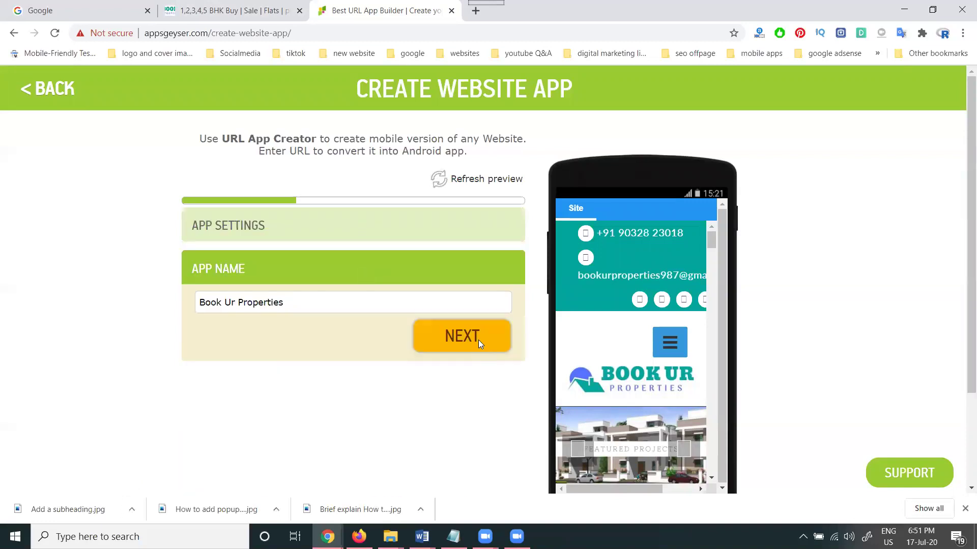
left_click(478, 339)
left_click(240, 242)
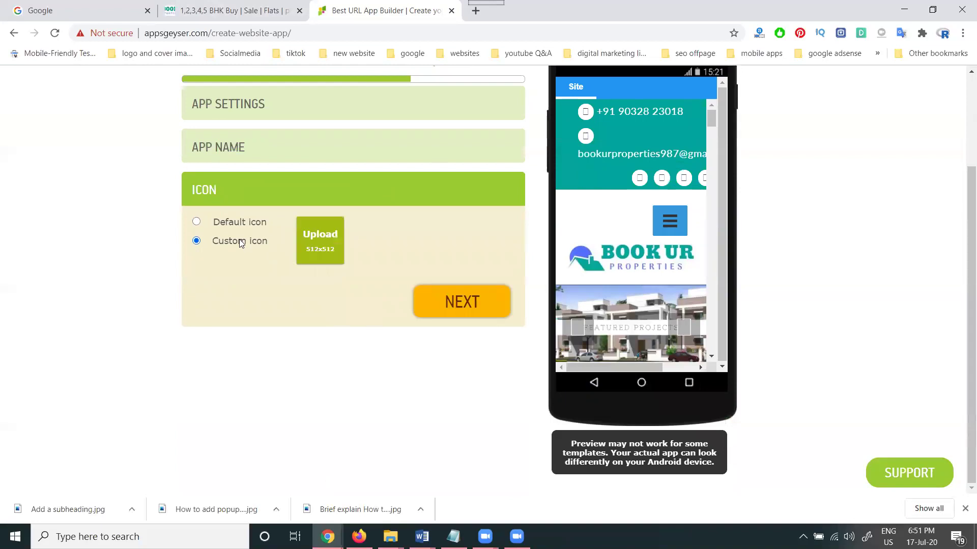
left_click(308, 243)
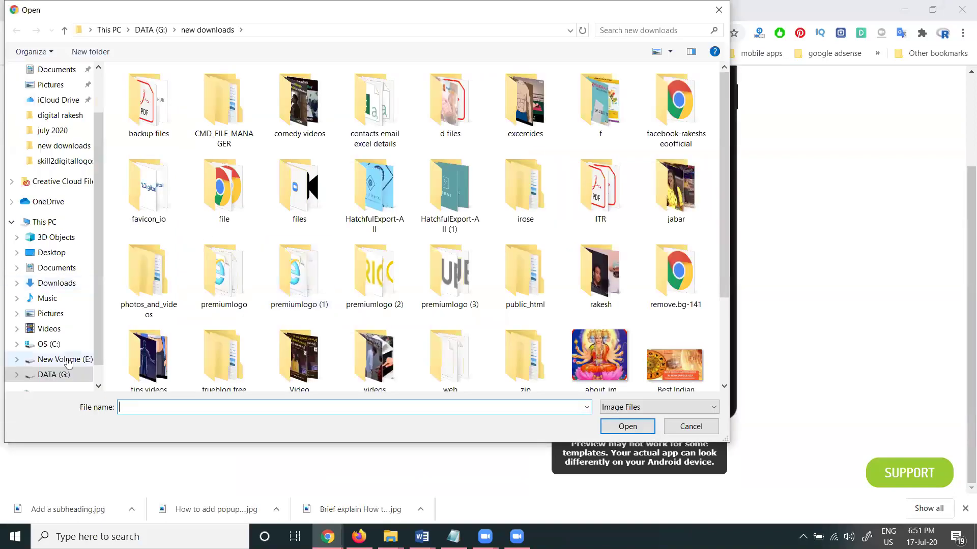
Step: Load the logo image from E:\Projects clients\Projects\book u r properties as the icon
left_click(69, 361)
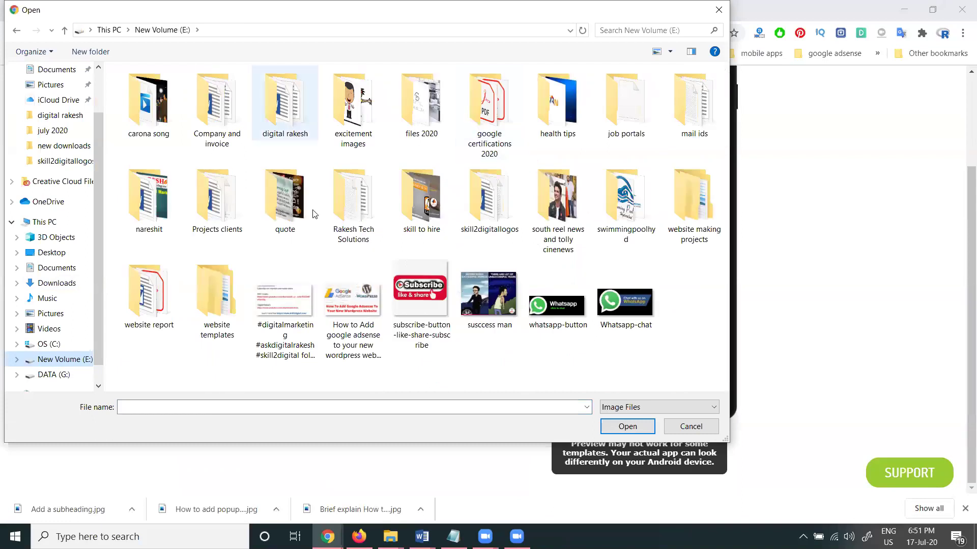
double_click(228, 214)
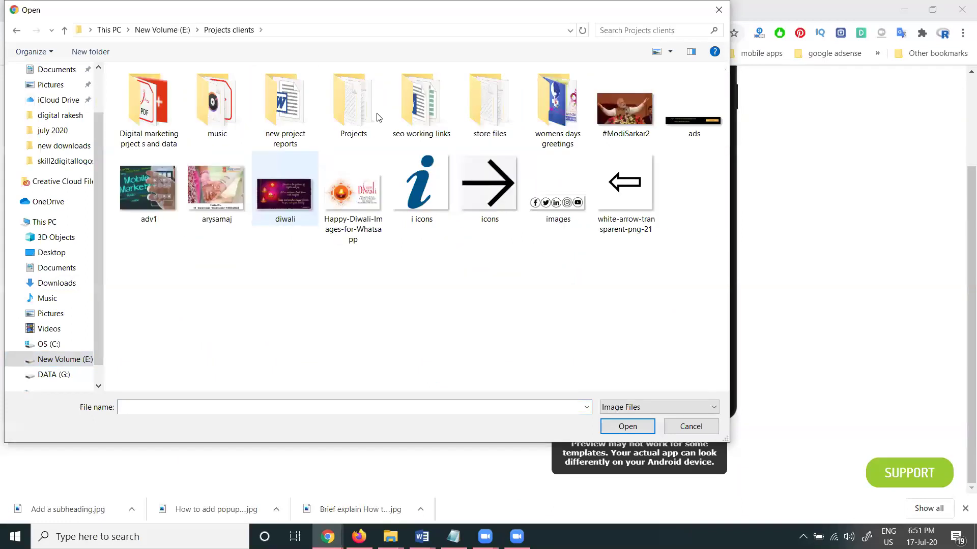
double_click(373, 111)
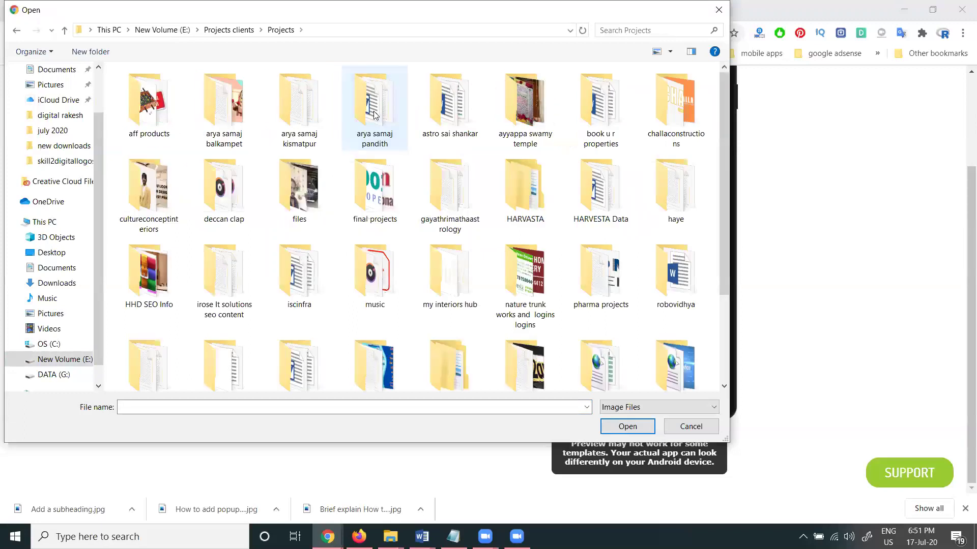
double_click(586, 115)
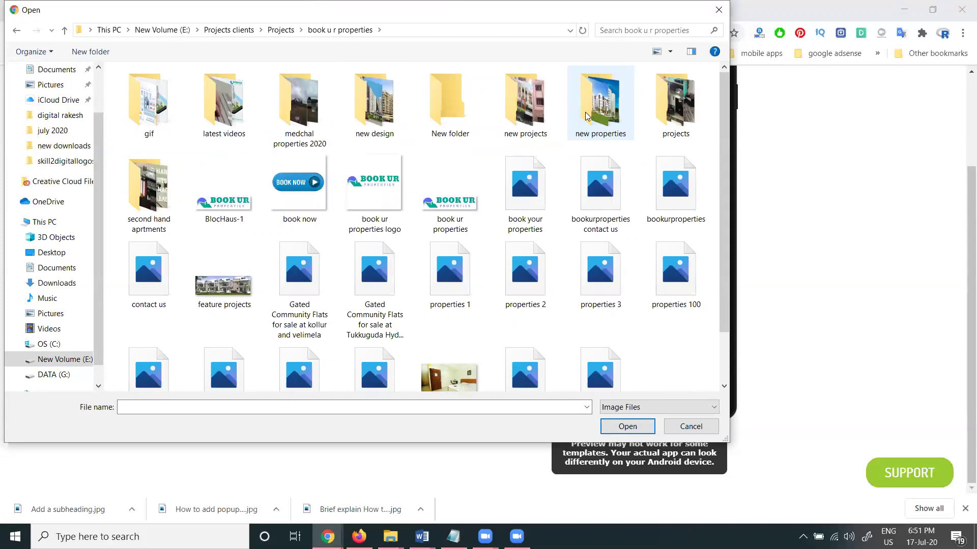
double_click(356, 186)
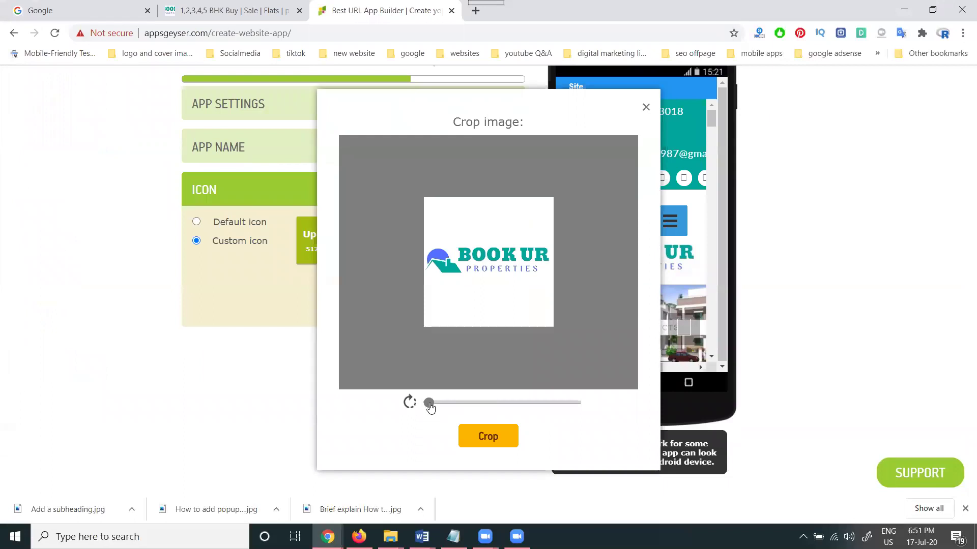
Step: Enlarge the logo in the crop frame, crop it, and confirm it as the app icon
left_click_drag(430, 407, 410, 401)
left_click(447, 404)
left_click(478, 436)
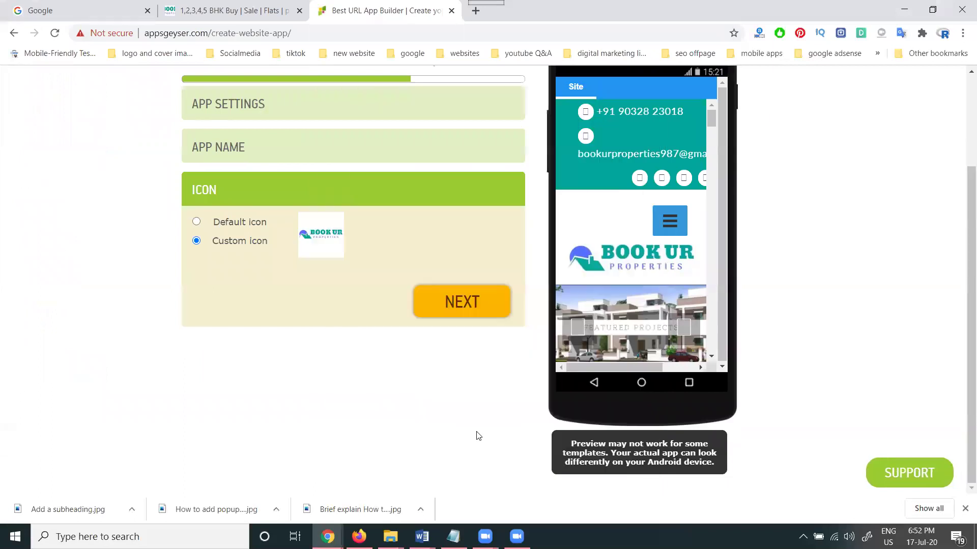
left_click(463, 312)
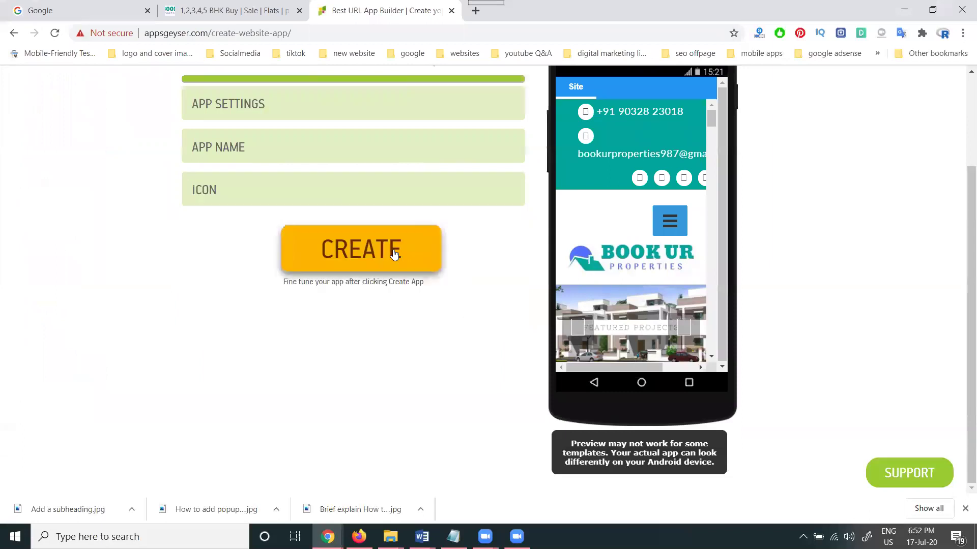
Step: Refresh the app preview and scroll down to check it
scroll(447, 203, "up", 3)
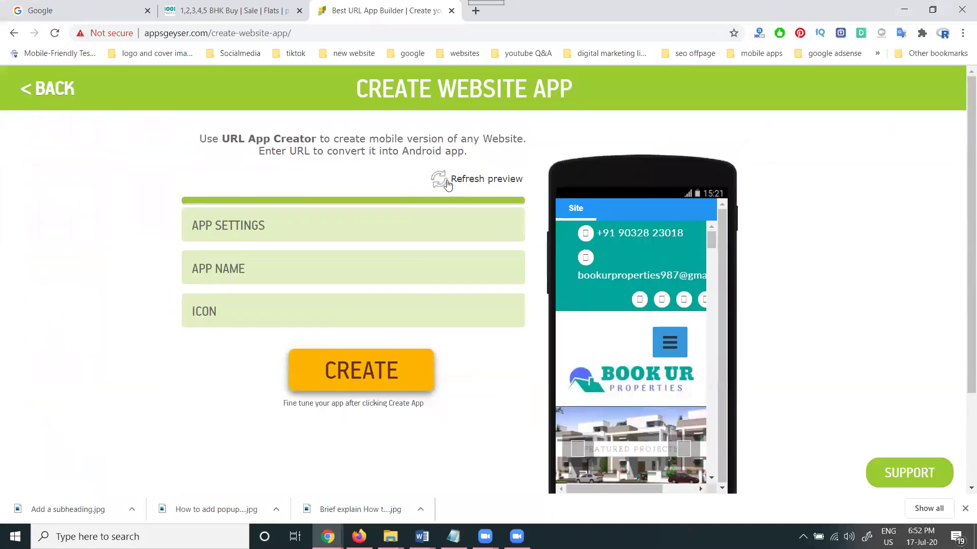
left_click(448, 184)
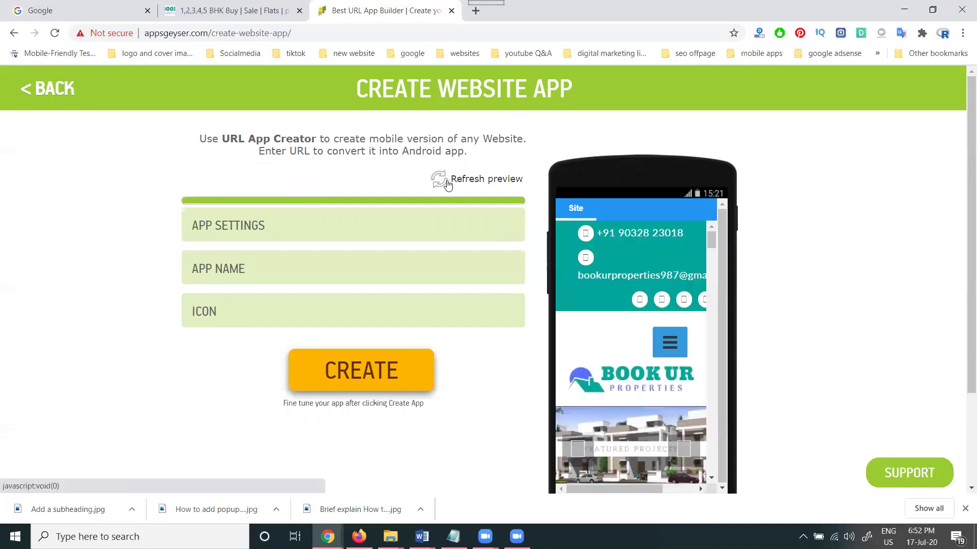
scroll(561, 319, "down", 3)
scroll(559, 319, "down", 1)
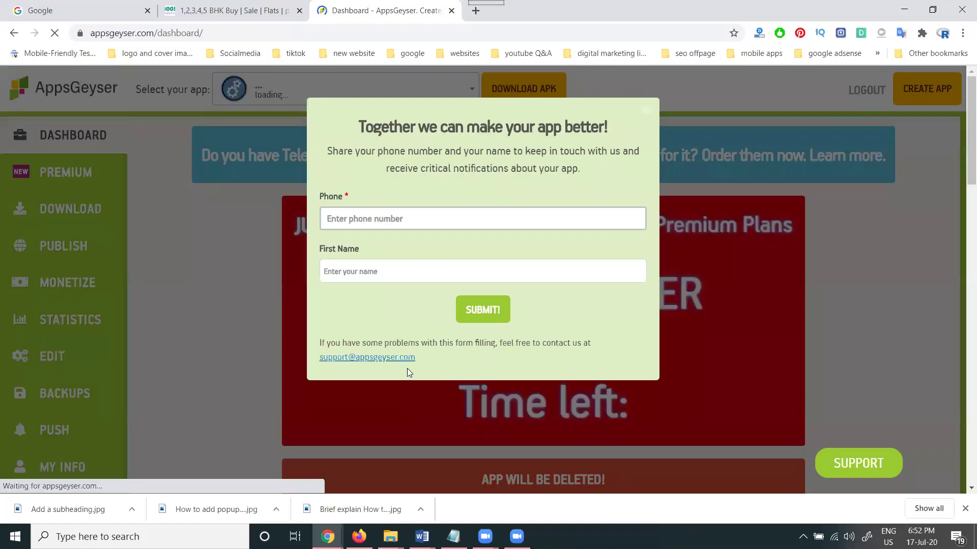
Step: Dismiss the phone and first-name contact popup on the dashboard
left_click(643, 111)
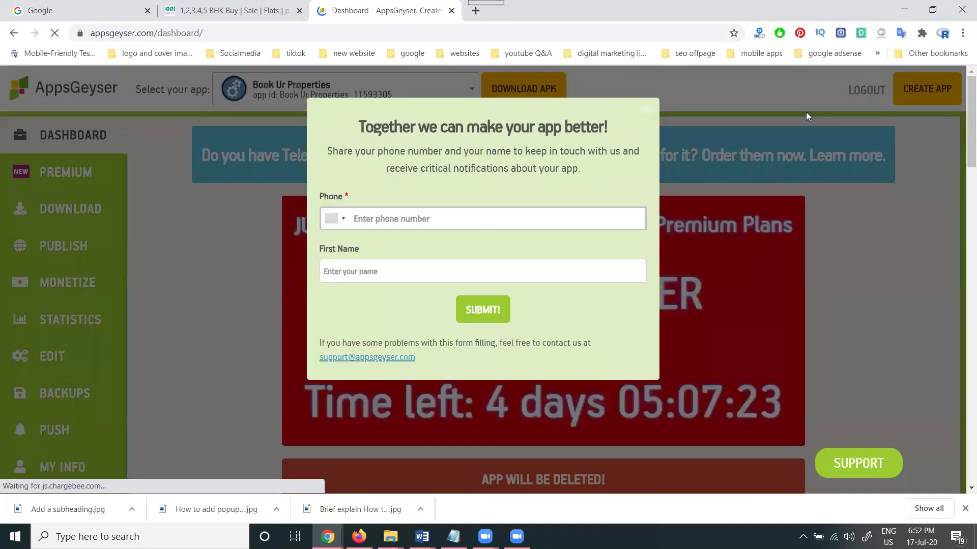
left_click(645, 109)
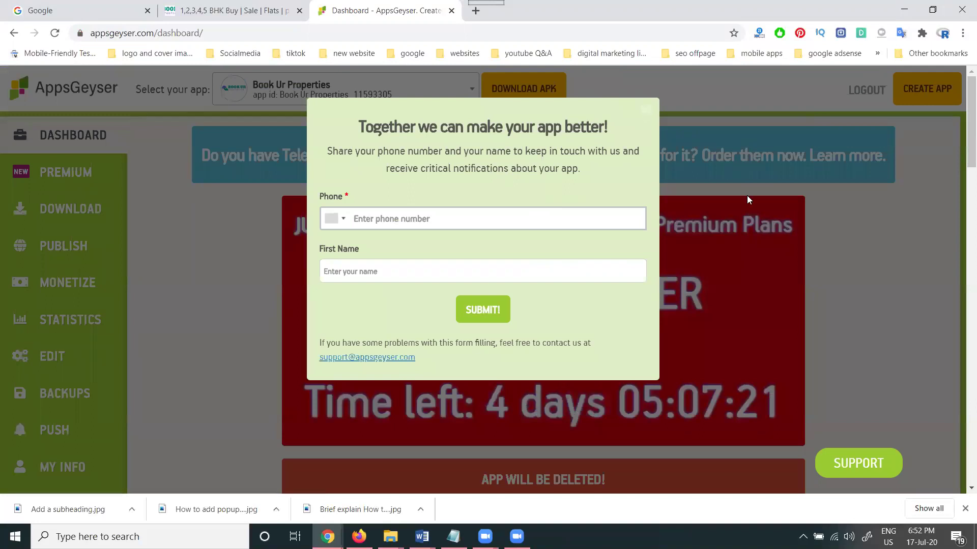
scroll(188, 239, "down", 5)
scroll(196, 239, "up", 5)
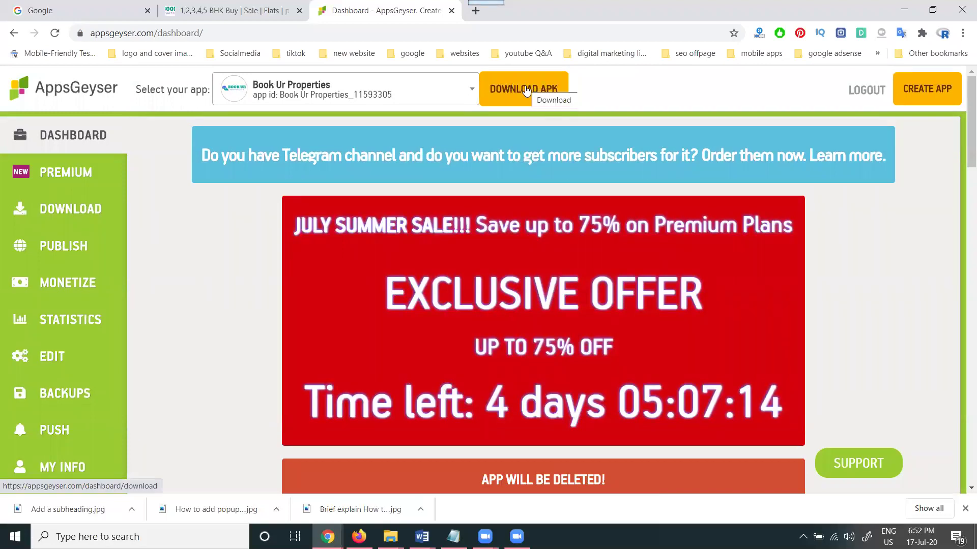
Step: Go to the App Download page and download the finished Book Ur Properties APK
left_click(525, 90)
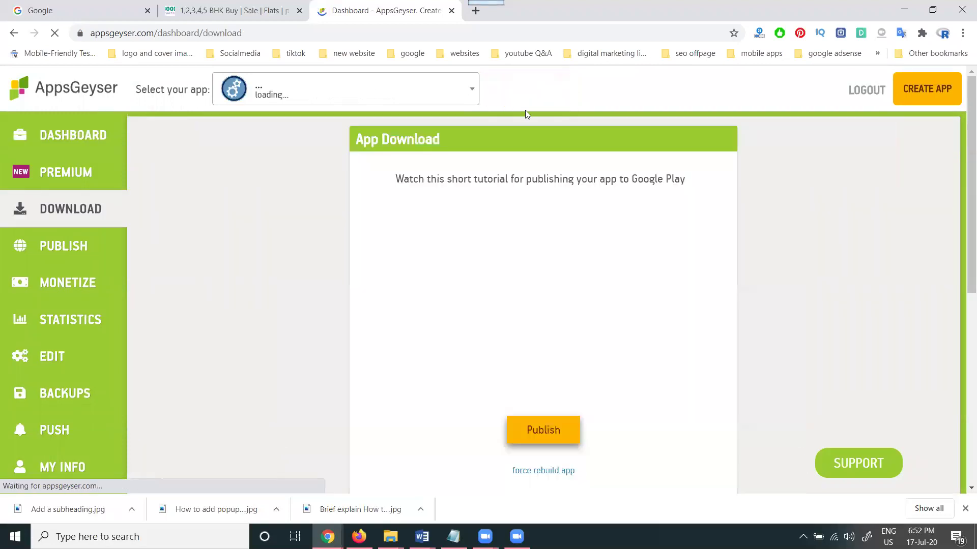
scroll(537, 291, "down", 4)
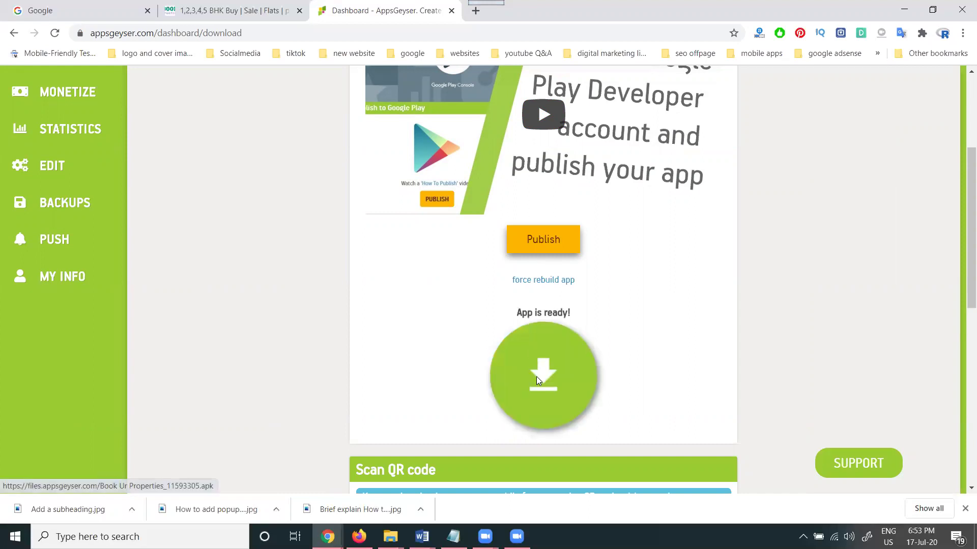
left_click(537, 381)
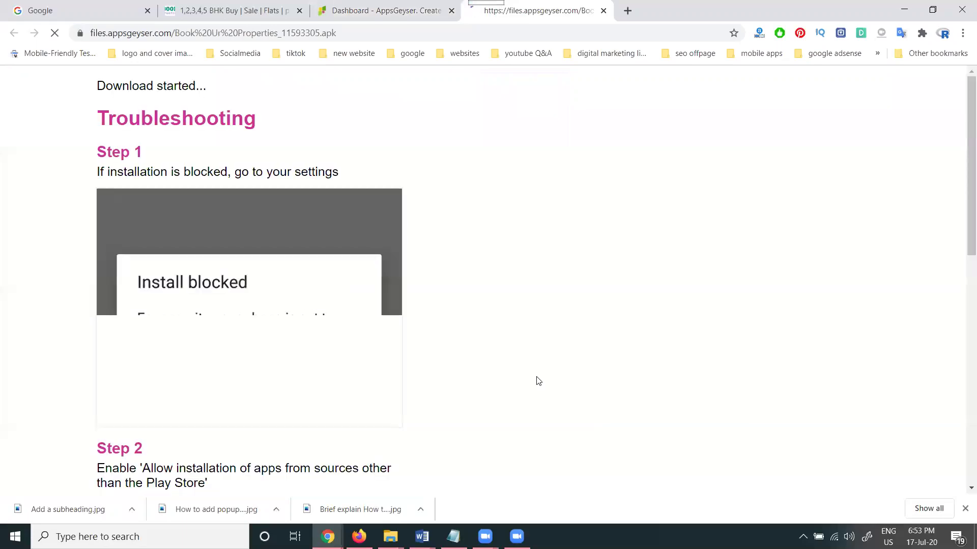
Step: Scroll through the install troubleshooting page, then return to the AppsGeyser dashboard tab
scroll(227, 254, "down", 5)
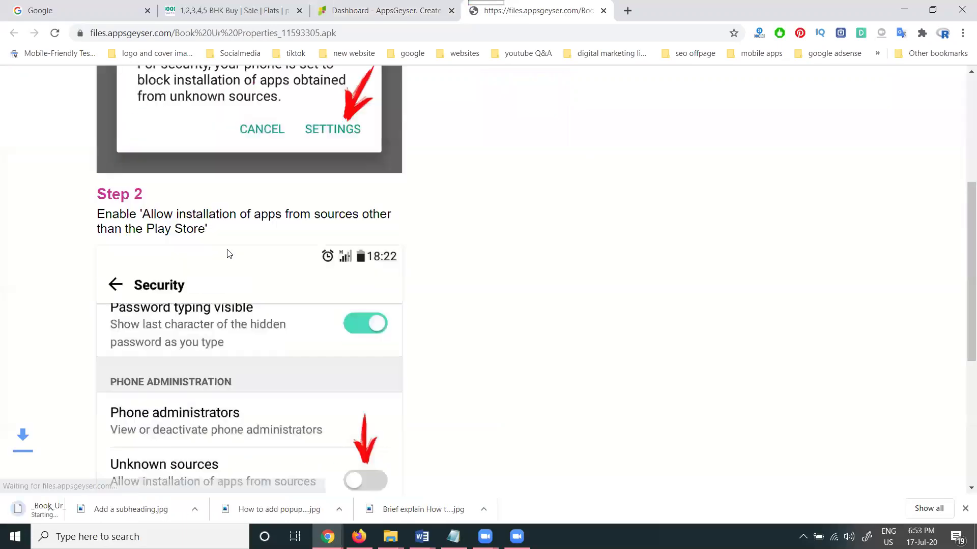
scroll(225, 272, "down", 4)
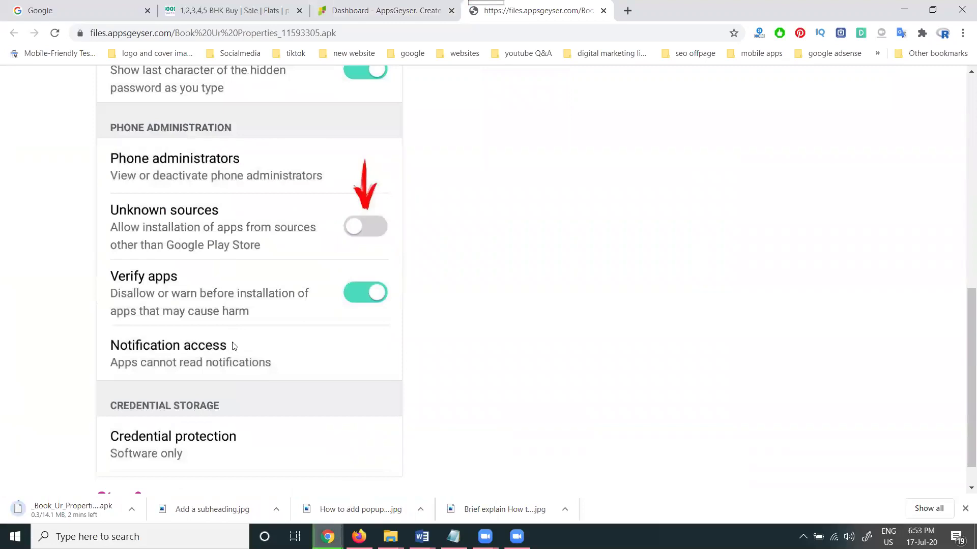
scroll(235, 356, "down", 1)
scroll(241, 415, "up", 4)
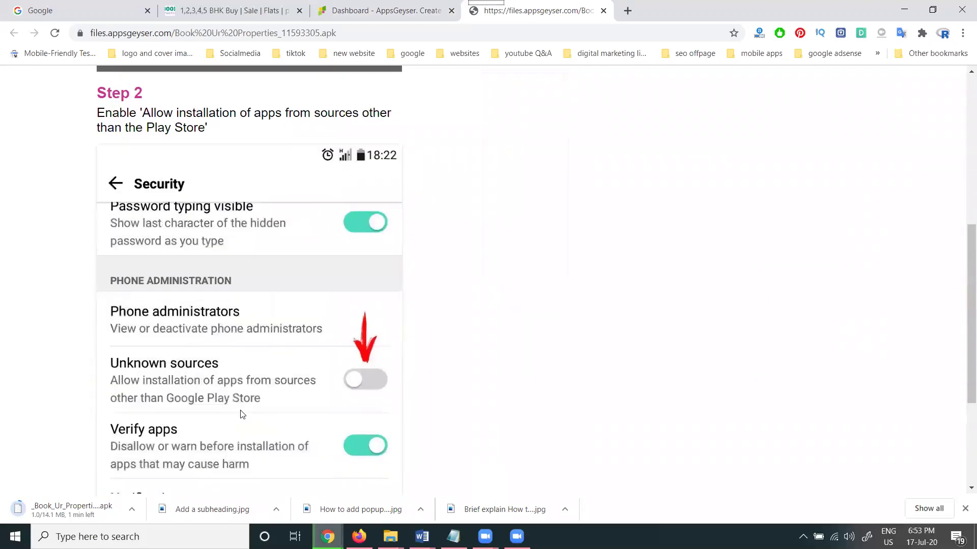
scroll(295, 135, "up", 3)
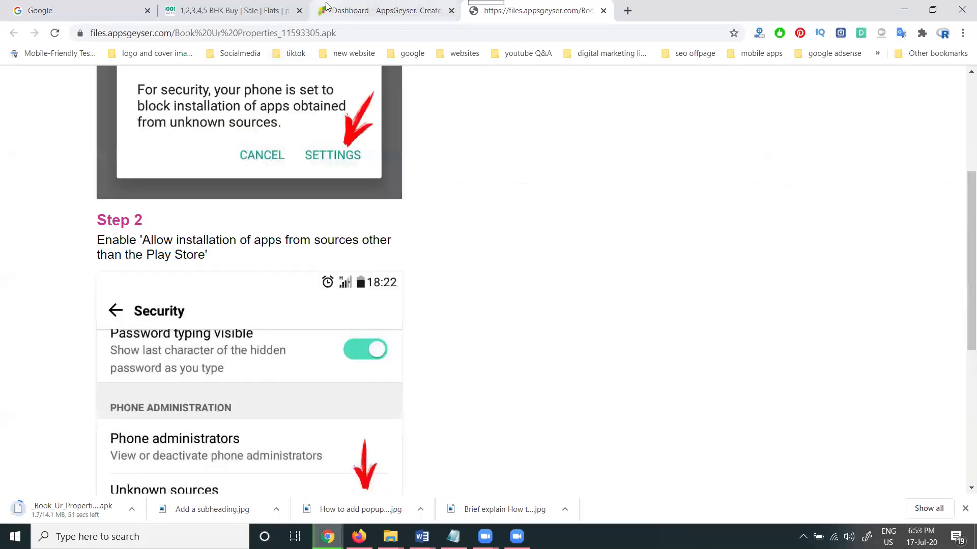
left_click(326, 6)
scroll(479, 203, "up", 4)
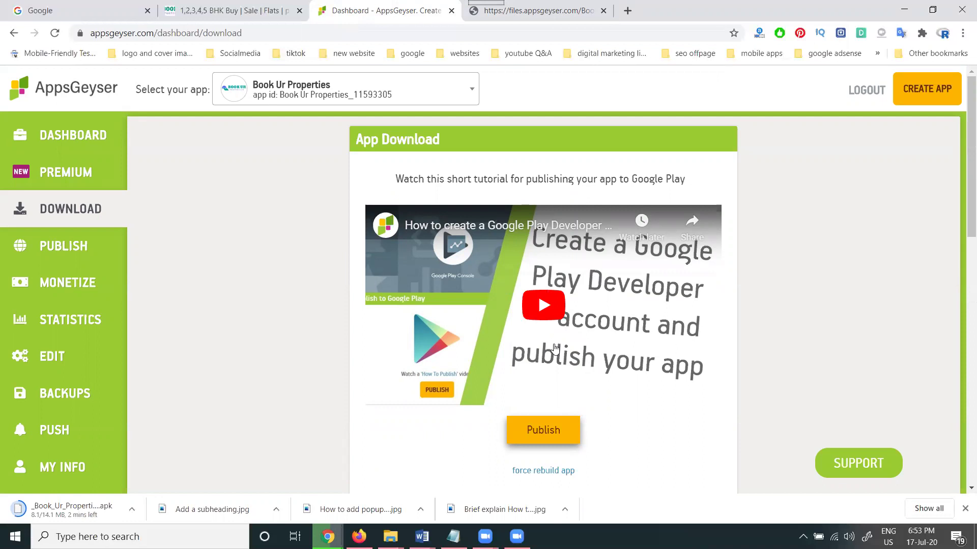
Step: Play the Google Play publishing tutorial, skip ahead to about 6:36, then pause it
left_click(533, 321)
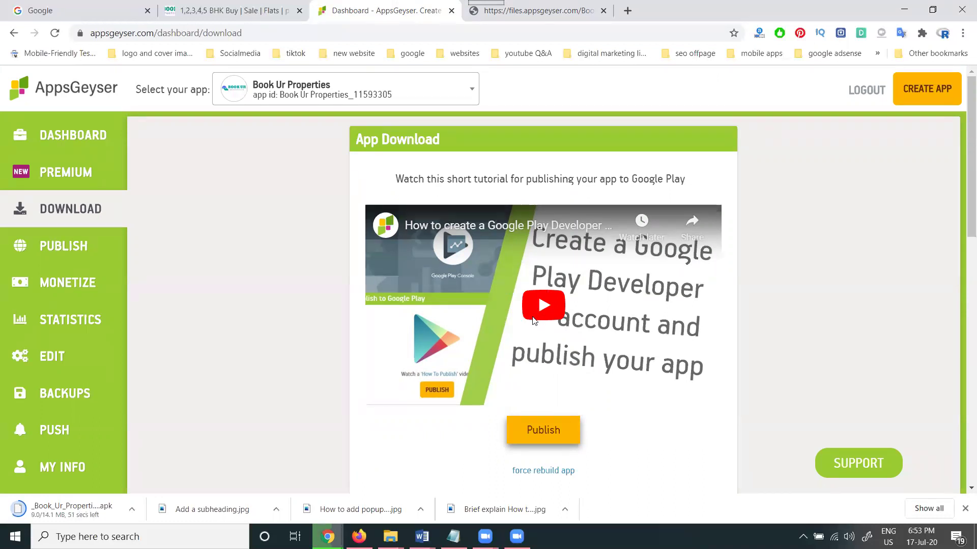
left_click(593, 383)
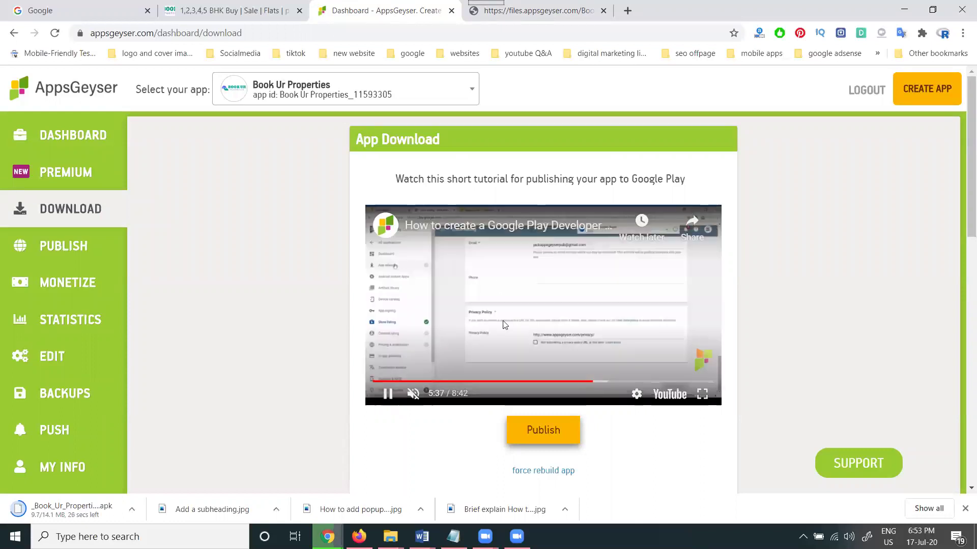
left_click(611, 382)
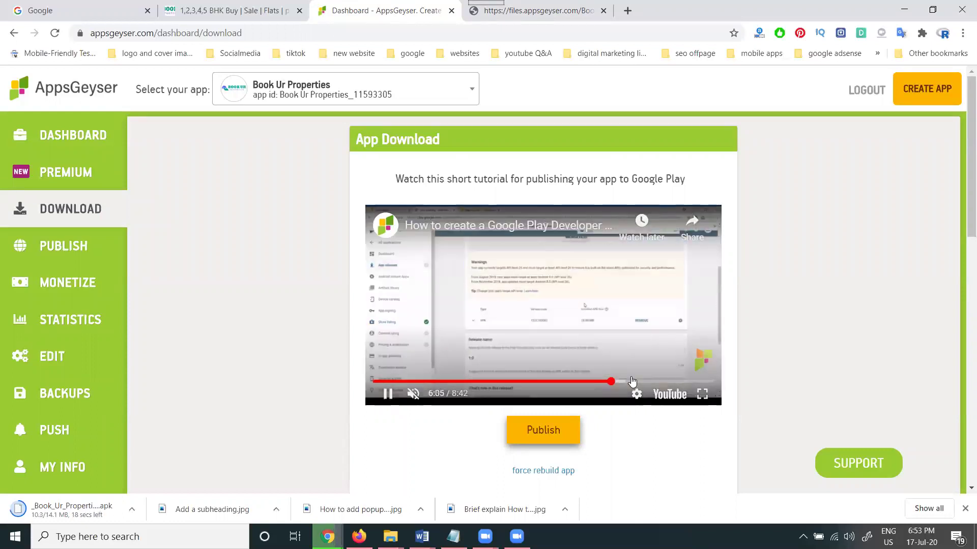
left_click(632, 382)
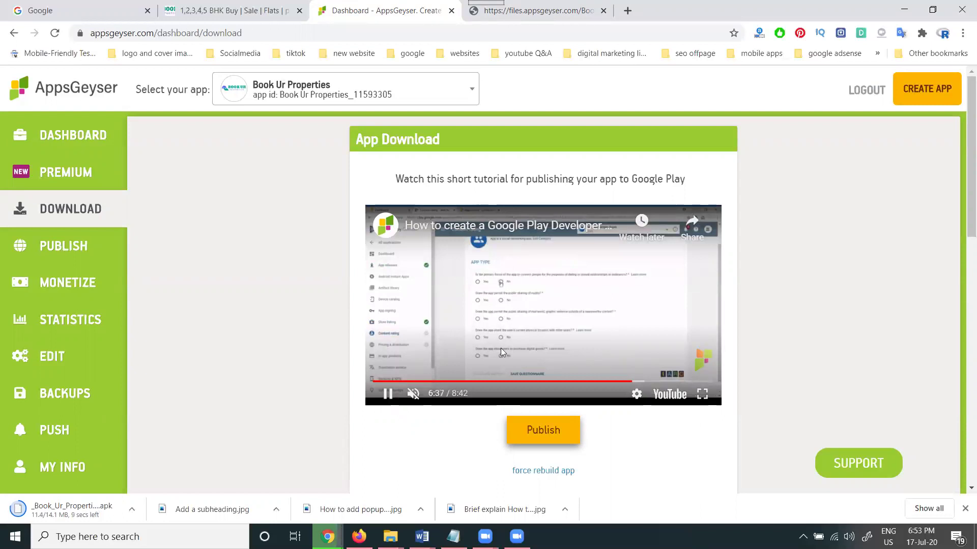
left_click(498, 324)
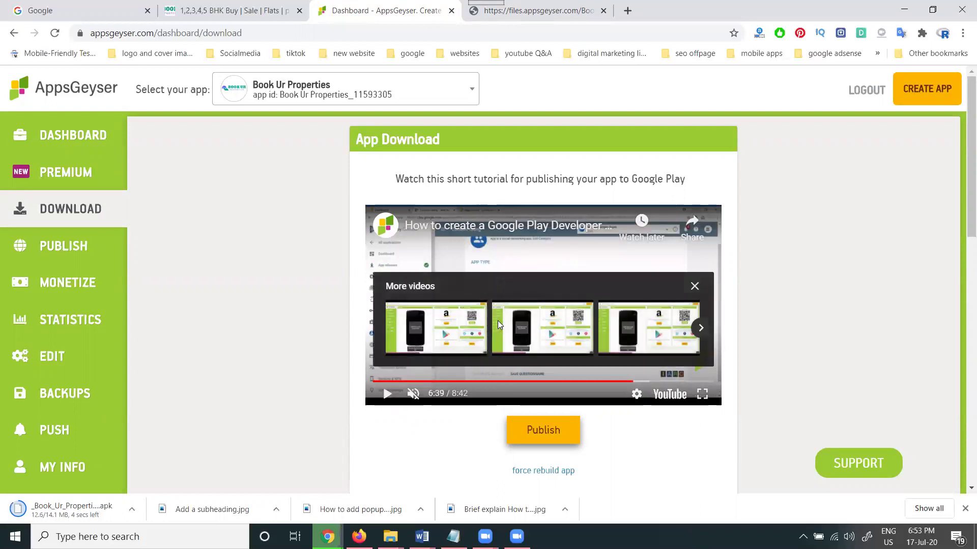